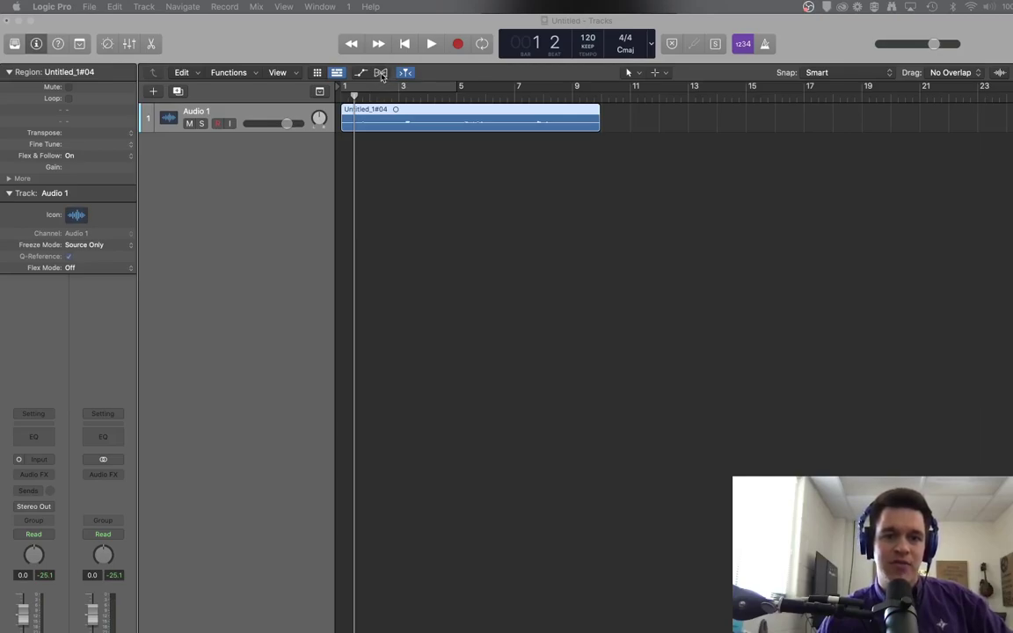
# - Turn flex off for the vocal track, hide the flex view, and play from the start
pyautogui.click(381, 74)
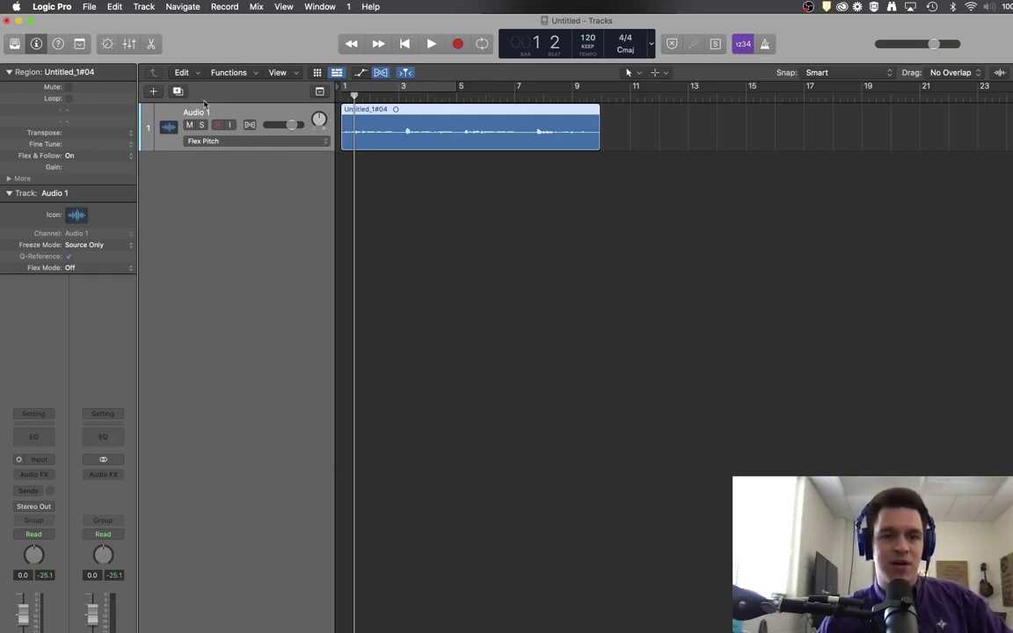
pyautogui.click(251, 127)
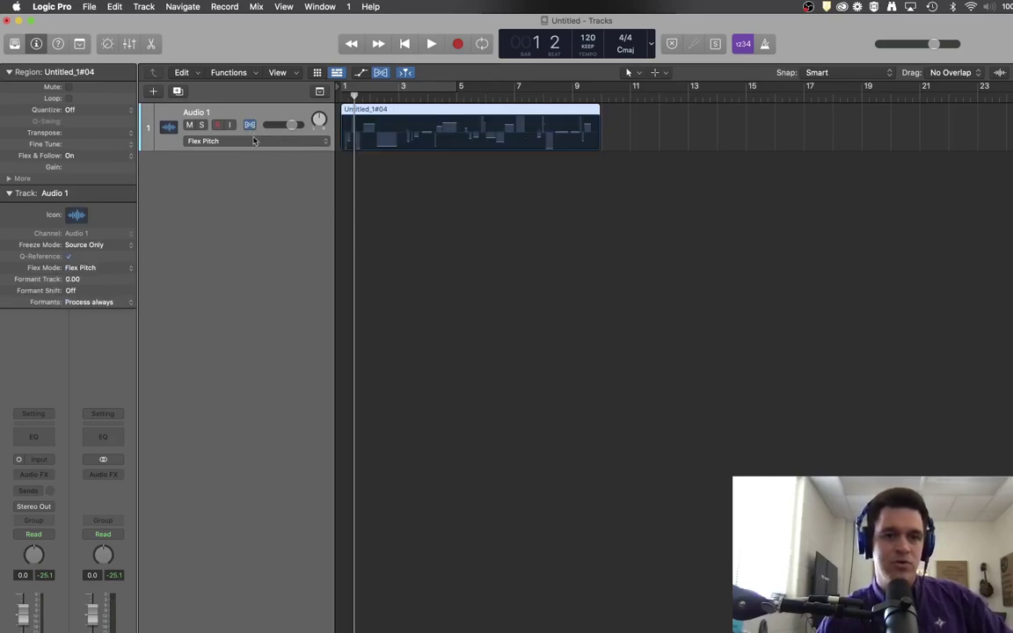
pyautogui.click(255, 142)
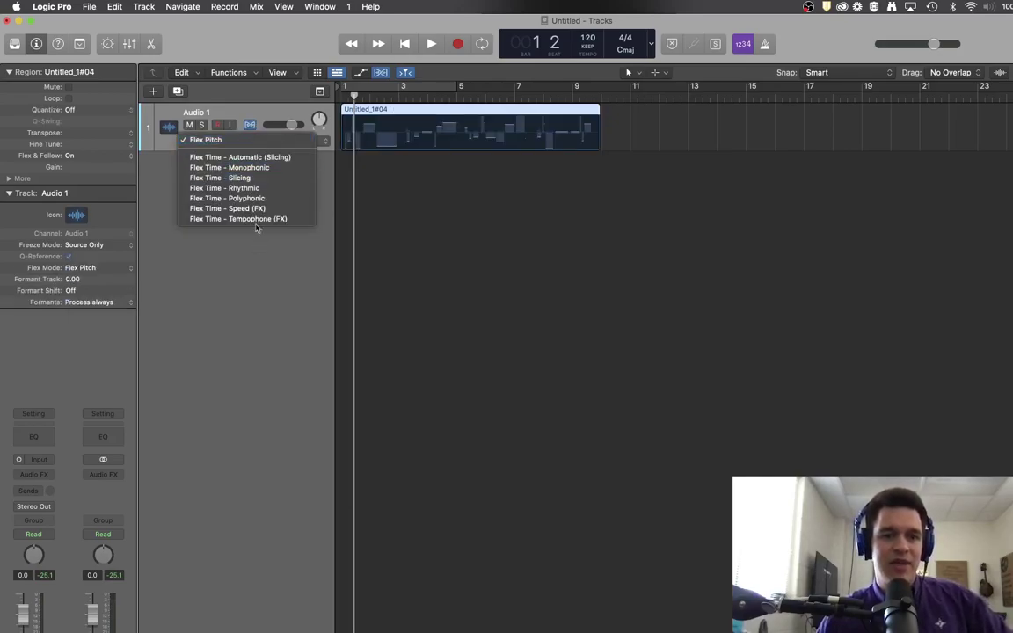
pyautogui.click(236, 142)
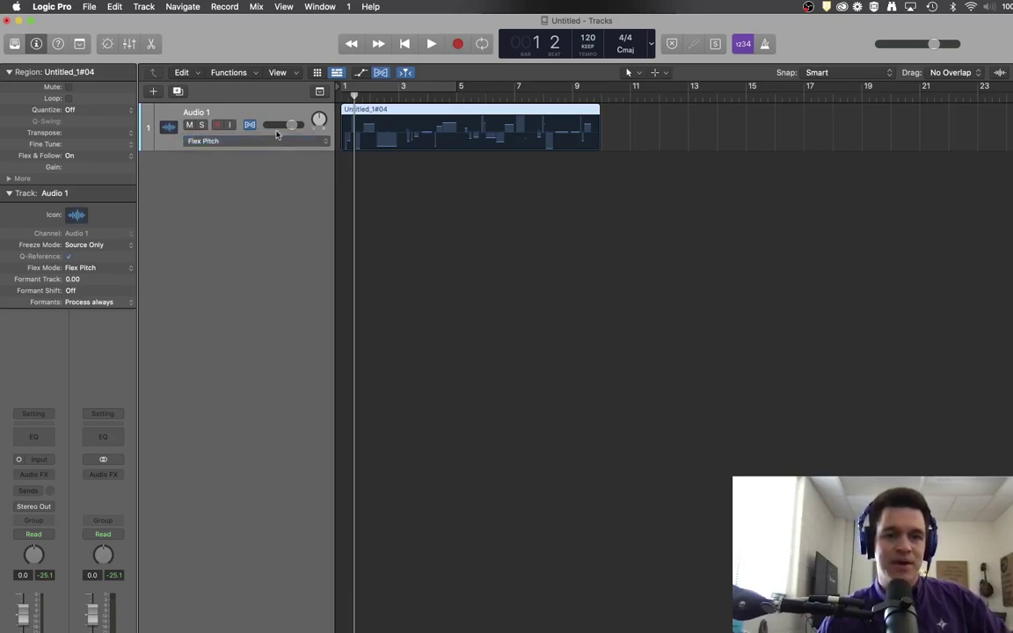
pyautogui.click(249, 124)
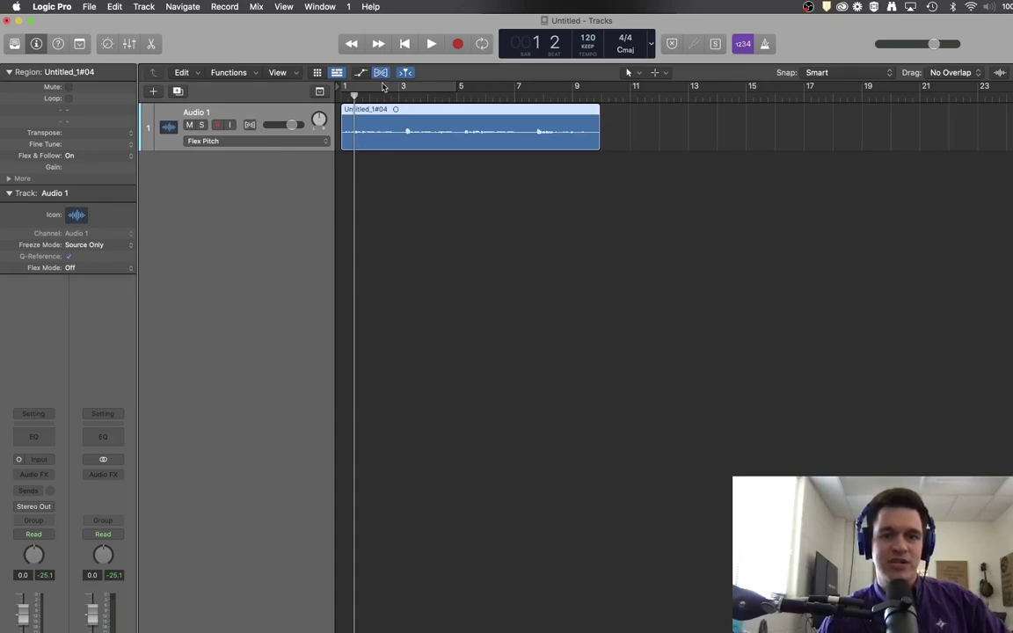
pyautogui.click(381, 73)
pyautogui.click(404, 43)
pyautogui.click(431, 44)
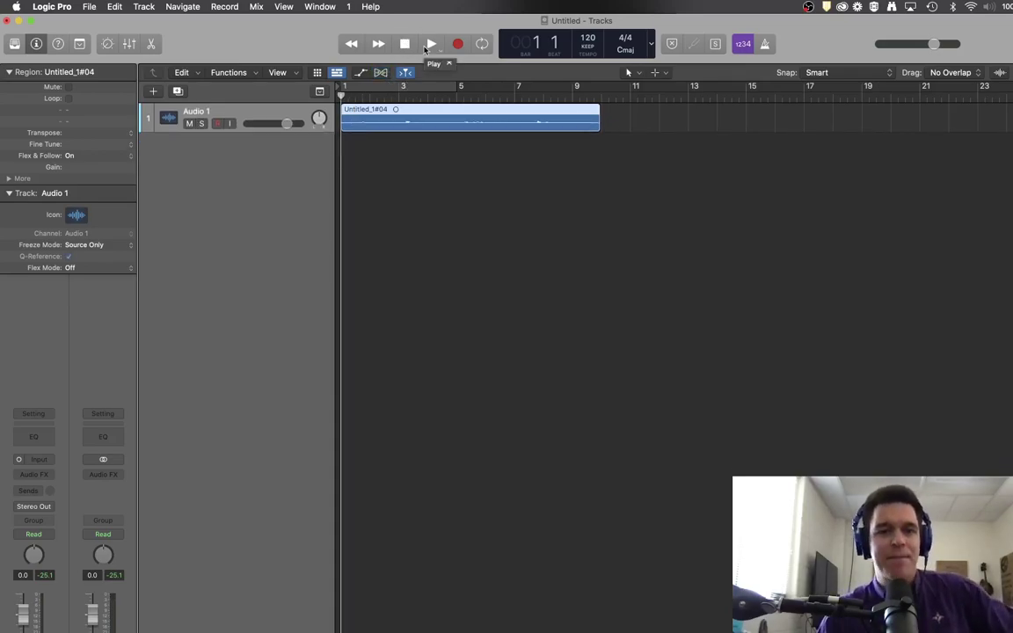
# - Play the Audio 1 vocal through and stop just after its region ends near bar 9
pyautogui.click(427, 46)
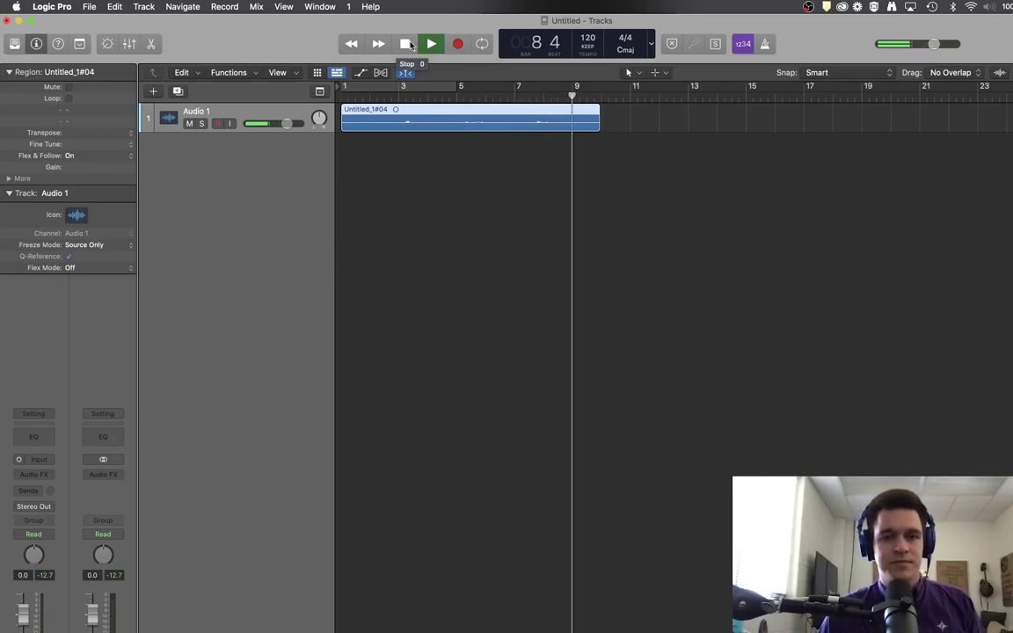
pyautogui.click(406, 44)
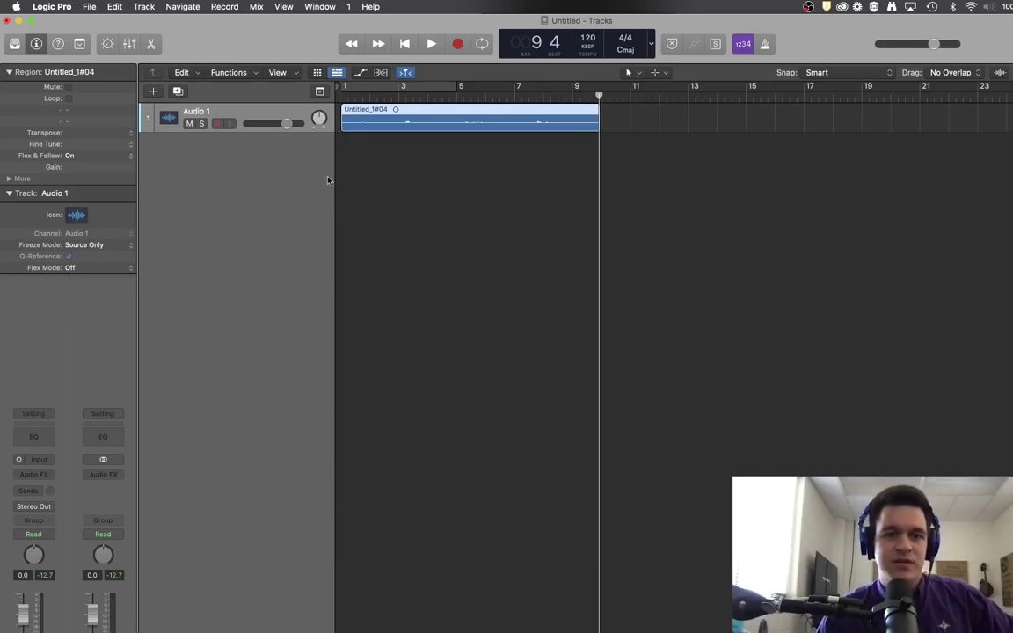
# - Open the vocal region in the Audio Track Editor in Flex Pitch mode and enlarge the editor
pyautogui.doubleClick(398, 123)
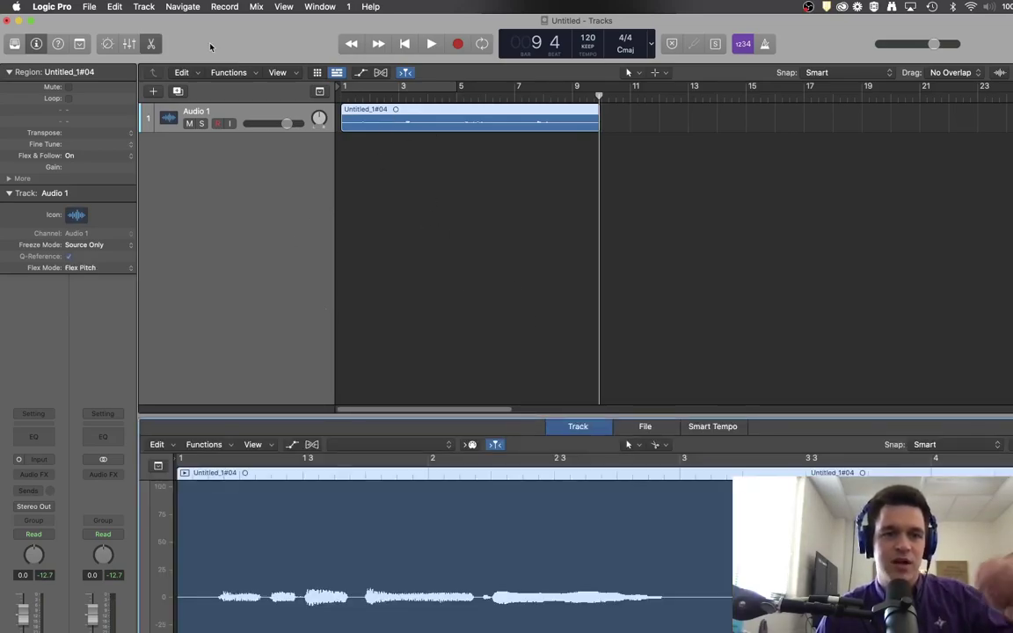
pyautogui.click(152, 45)
pyautogui.click(153, 45)
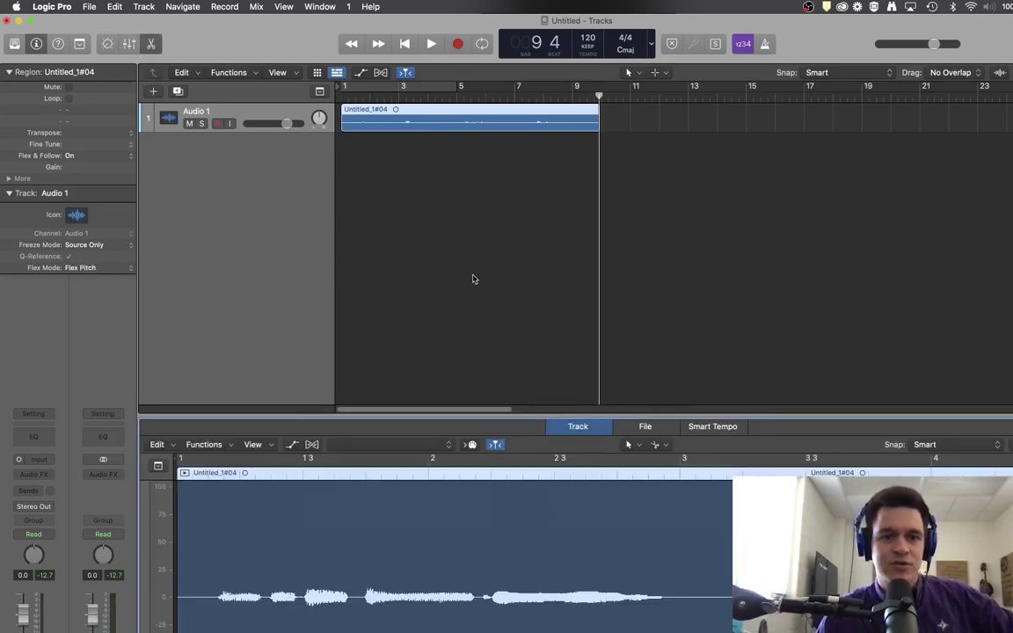
pyautogui.click(381, 73)
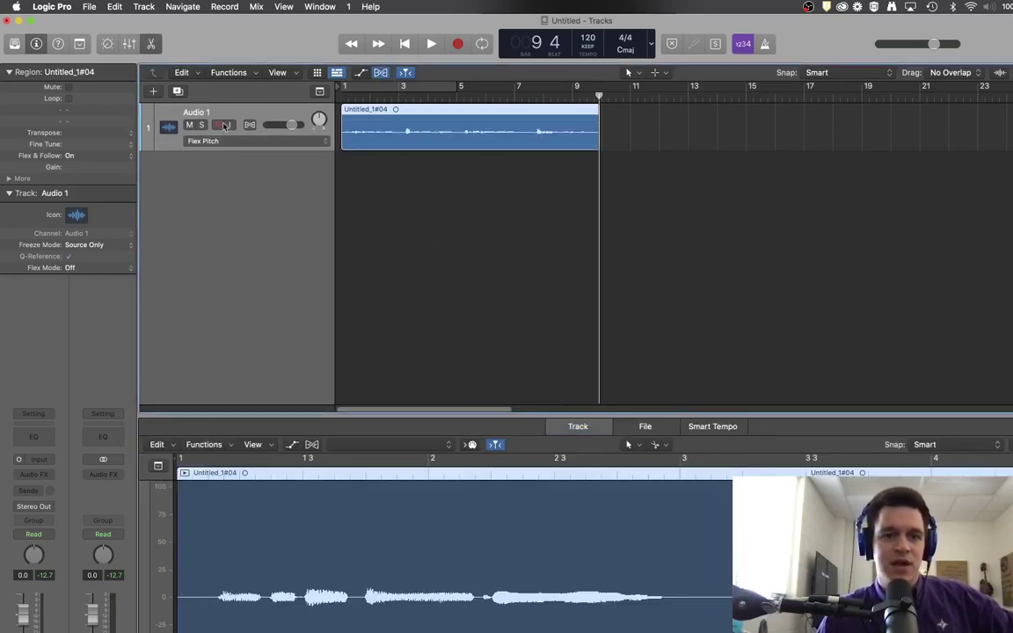
pyautogui.click(247, 143)
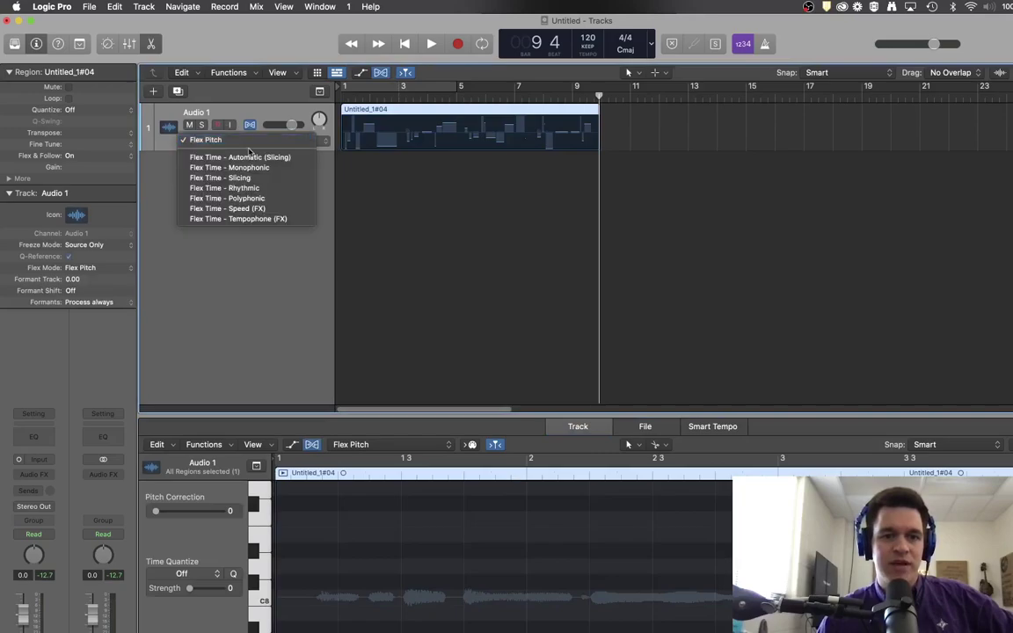
pyautogui.click(400, 181)
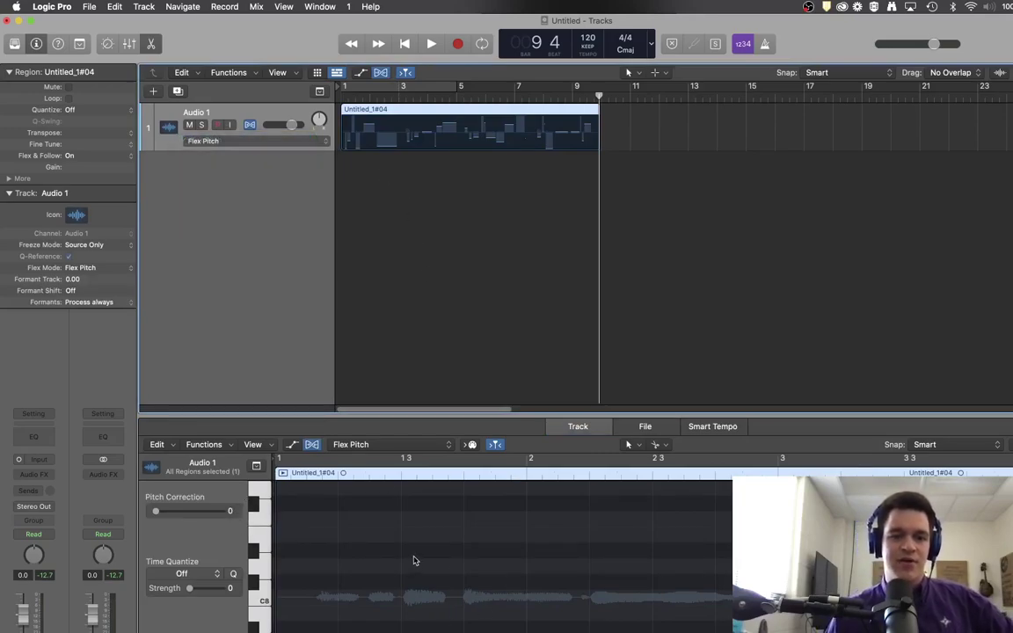
pyautogui.moveTo(608, 411); pyautogui.dragTo(598, 277)
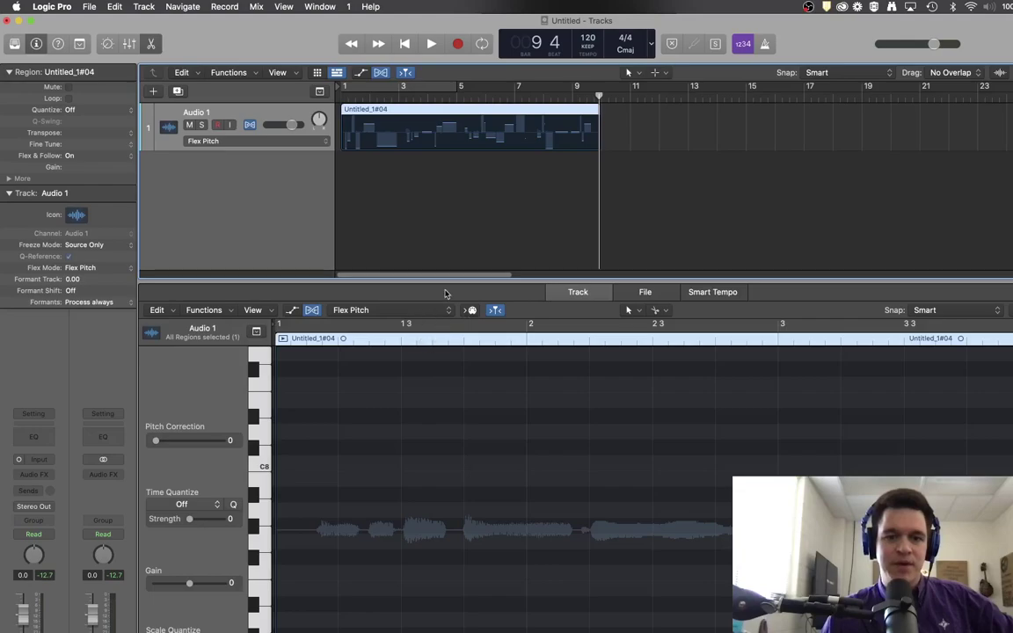
# - Enlarge the pitch editor, scroll down to the detected notes, inspect two notes, then deselect
pyautogui.moveTo(450, 283); pyautogui.dragTo(450, 198)
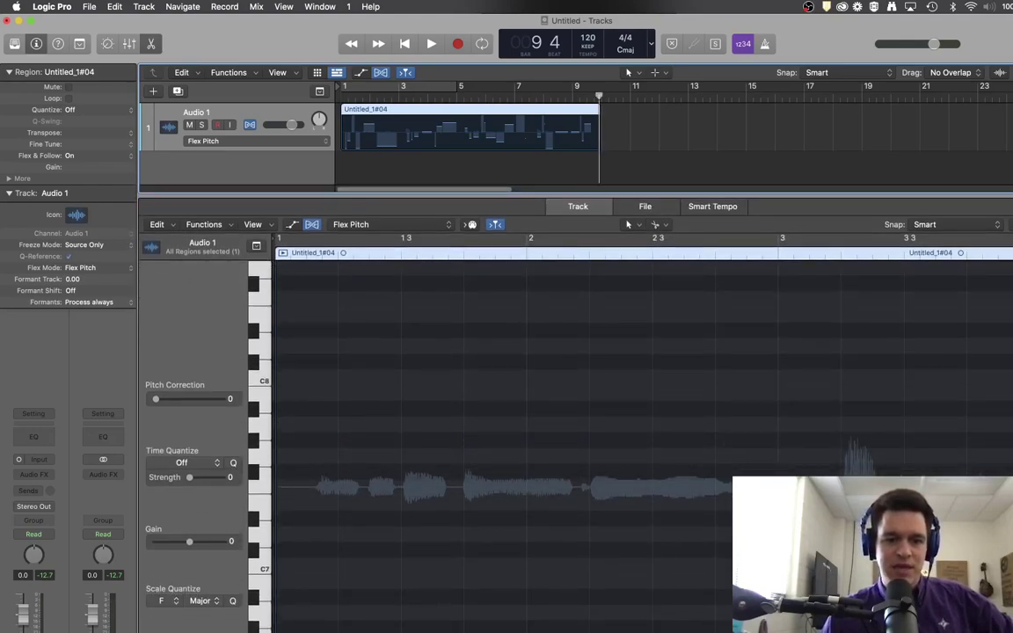
pyautogui.scroll(-10, 438, 446)
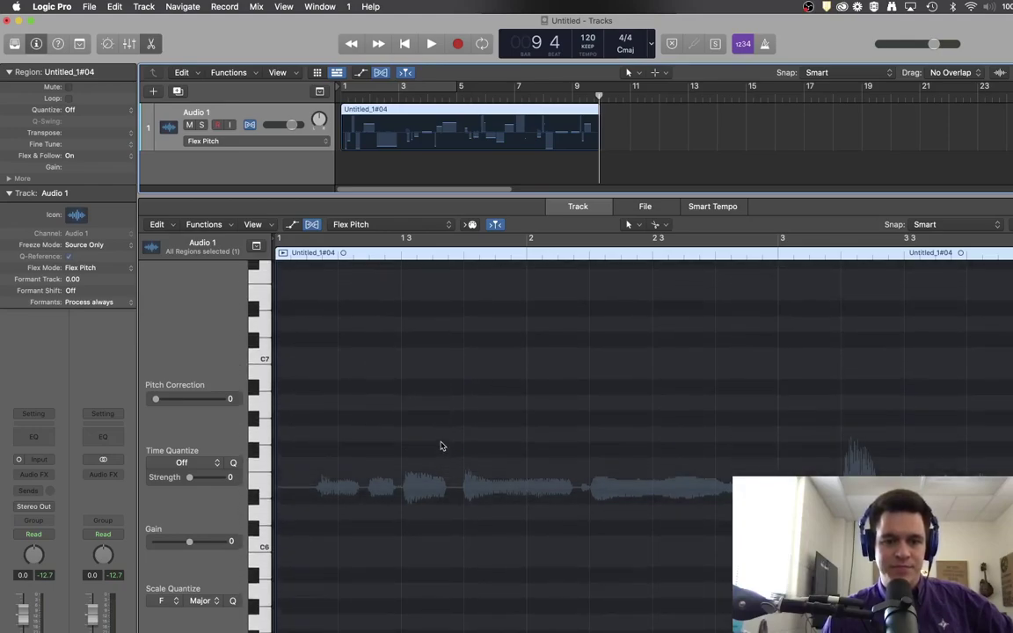
pyautogui.scroll(-15, 442, 447)
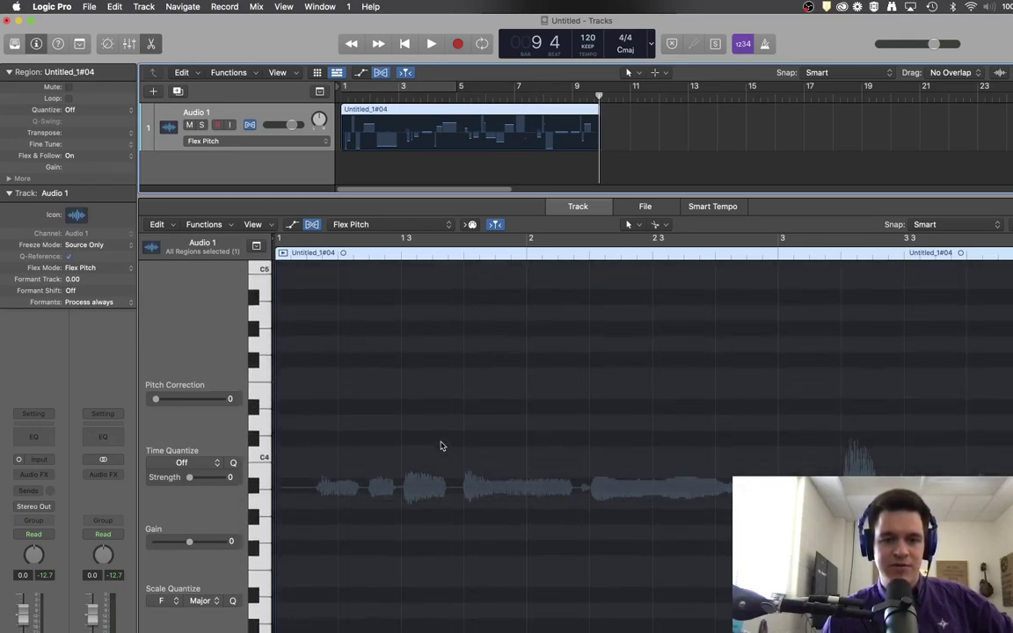
pyautogui.scroll(-5, 441, 446)
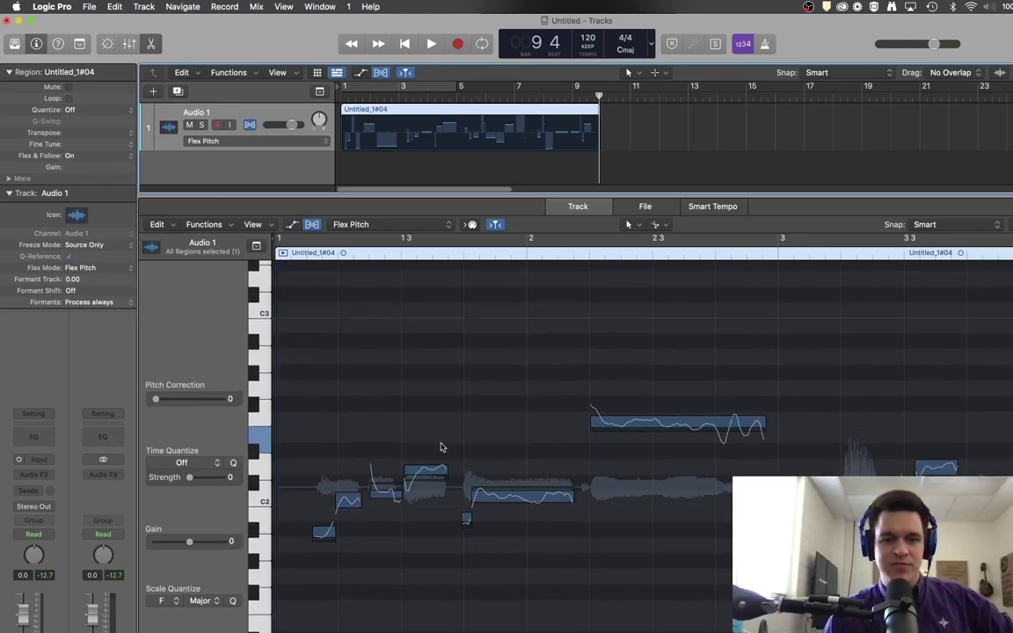
pyautogui.click(324, 529)
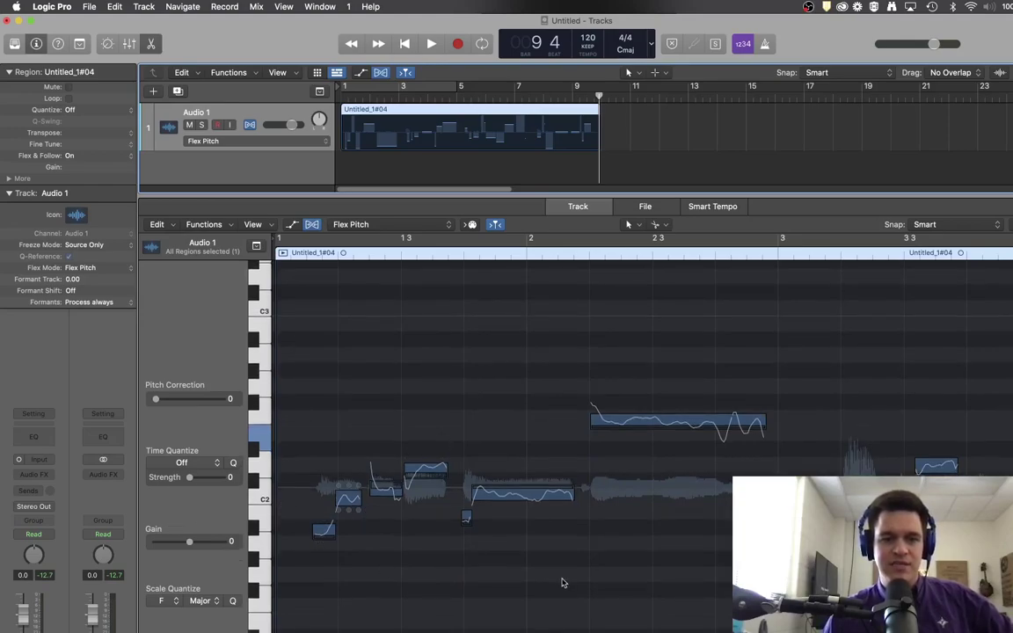
pyautogui.scroll(-3, 563, 584)
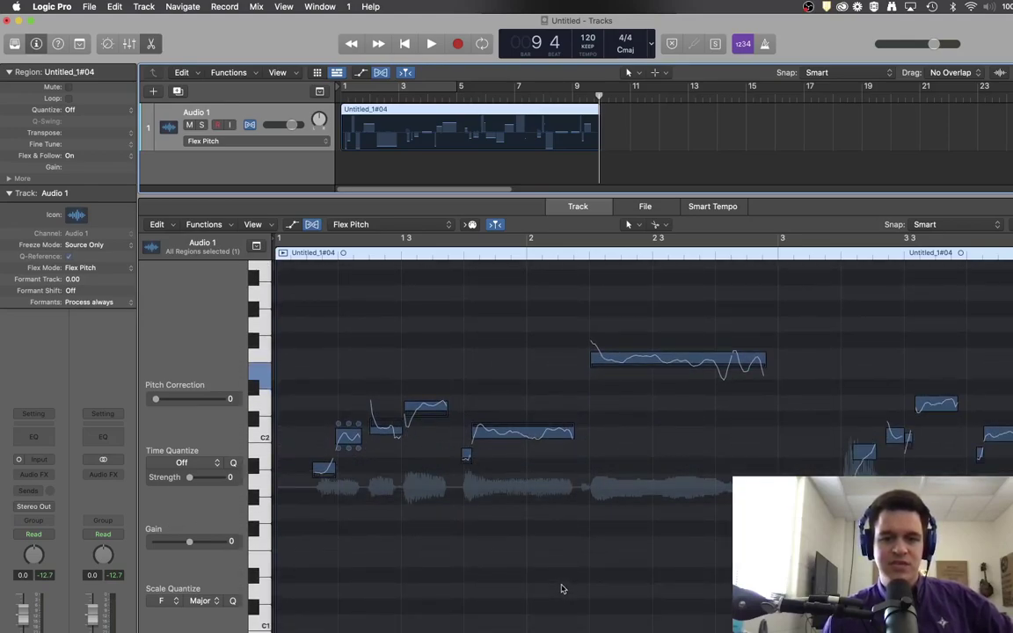
pyautogui.click(385, 429)
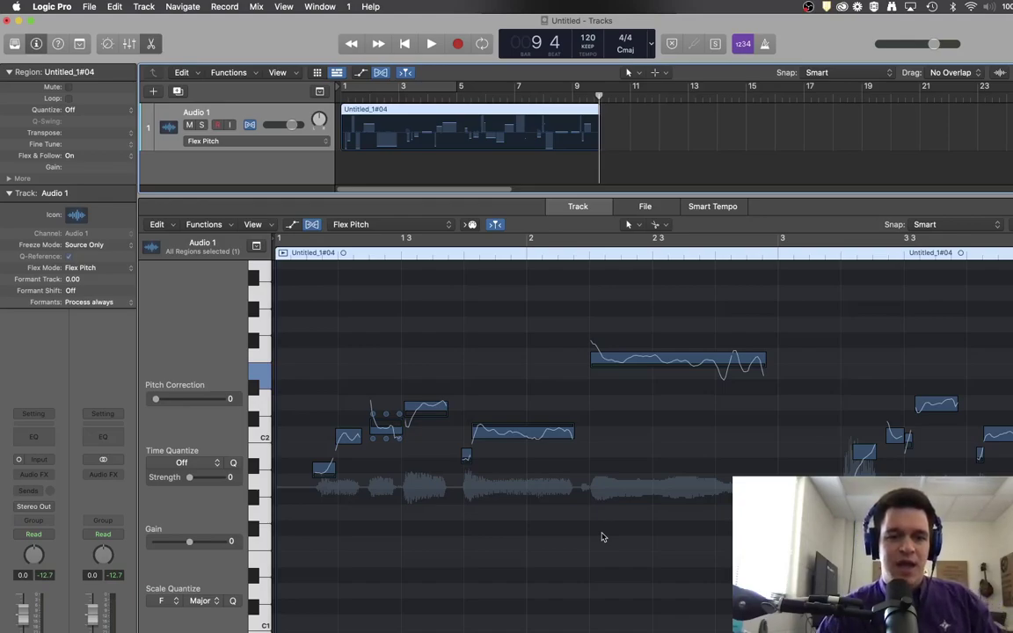
pyautogui.click(661, 543)
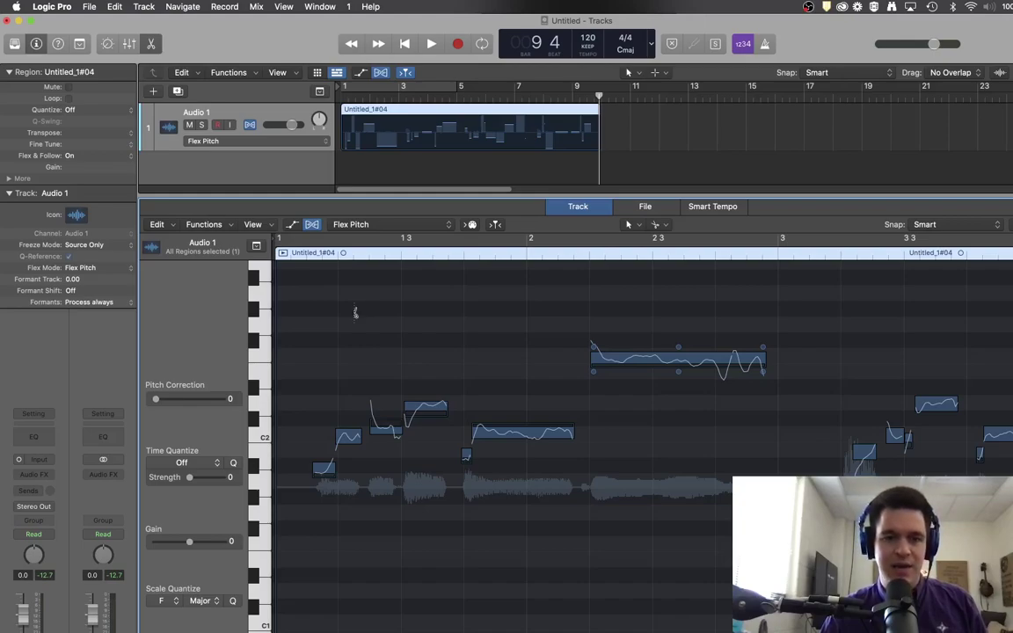
# - Select all pitch notes and scale-quantize them to F Major
pyautogui.press('super+a')
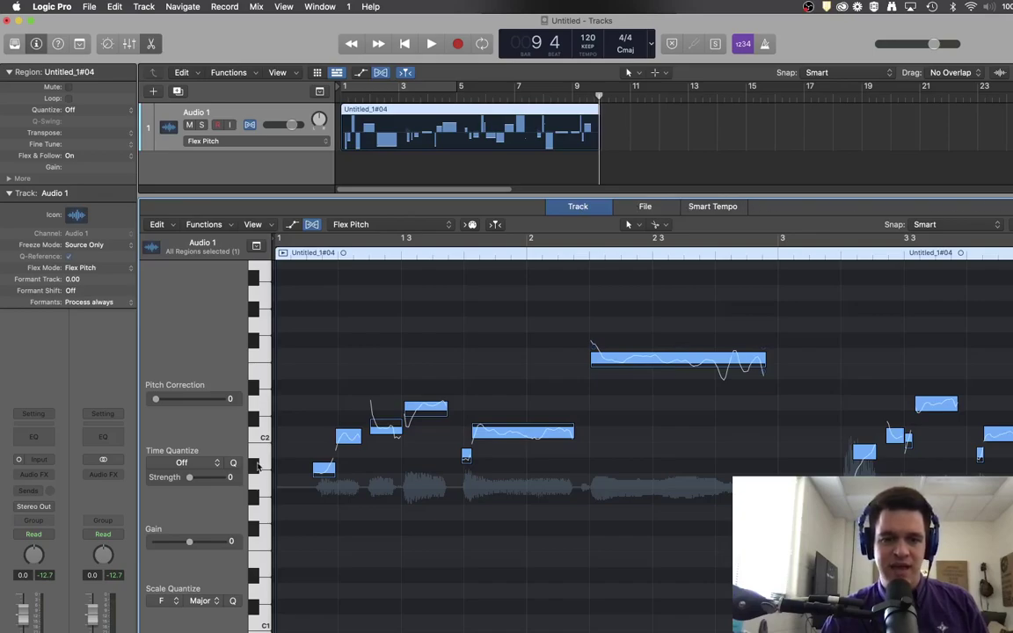
pyautogui.moveTo(927, 404)
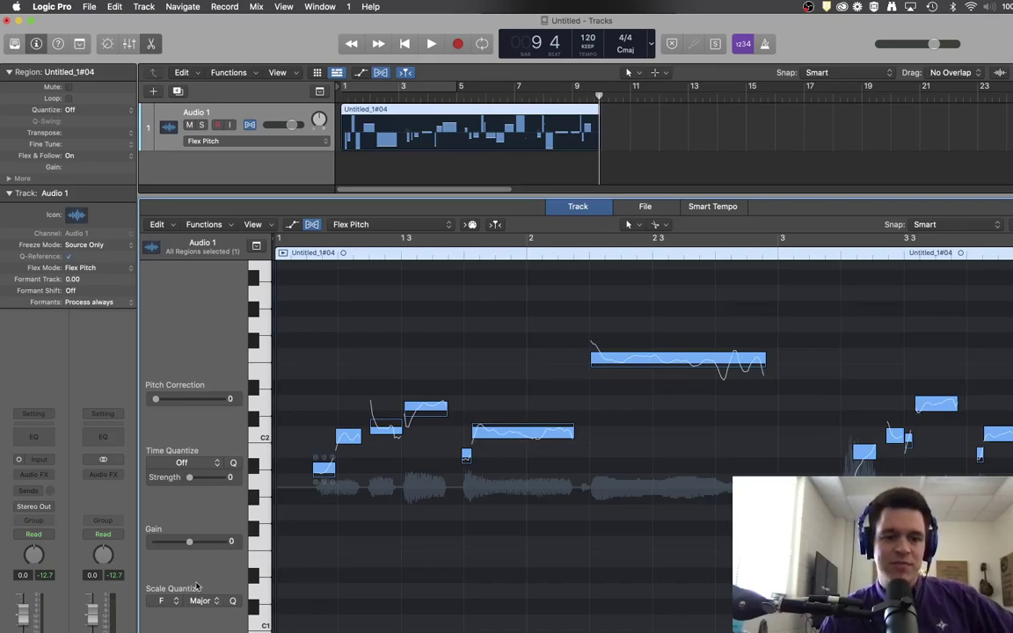
pyautogui.click(164, 601)
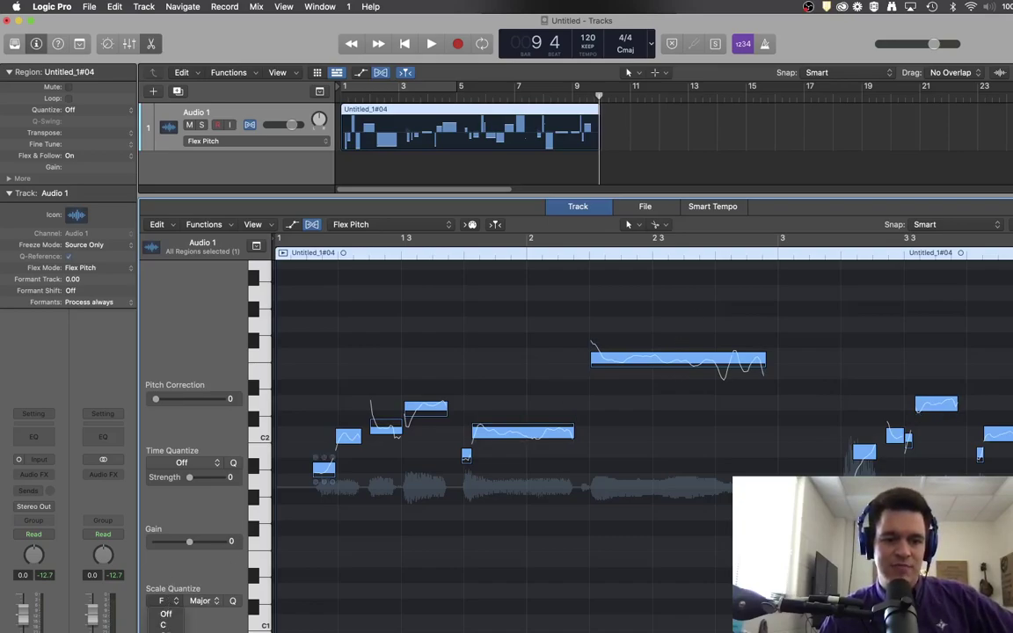
pyautogui.click(164, 601)
pyautogui.click(233, 603)
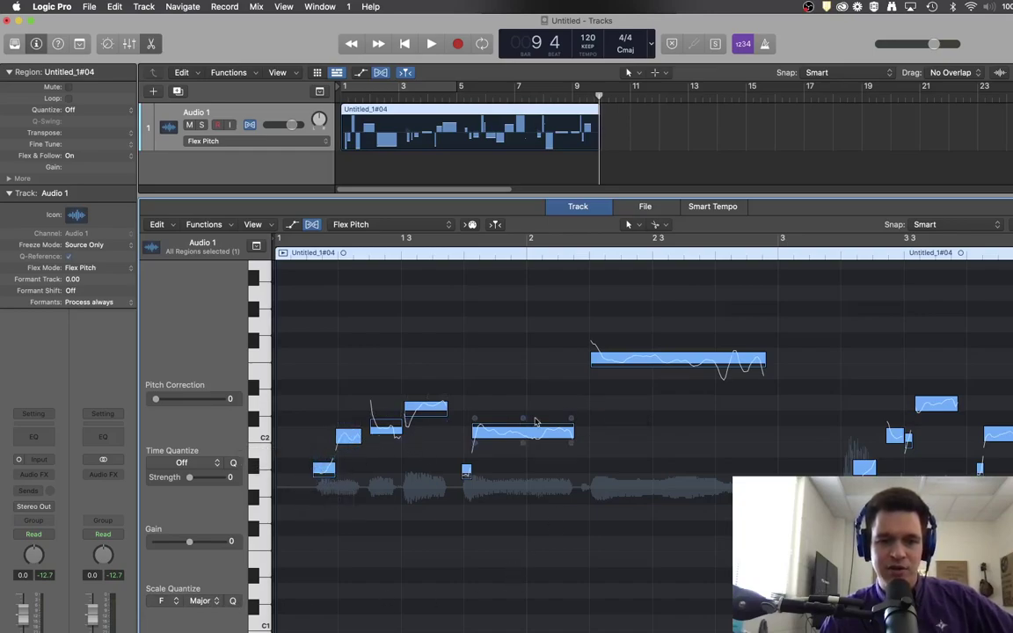
pyautogui.scroll(-2, 603, 499)
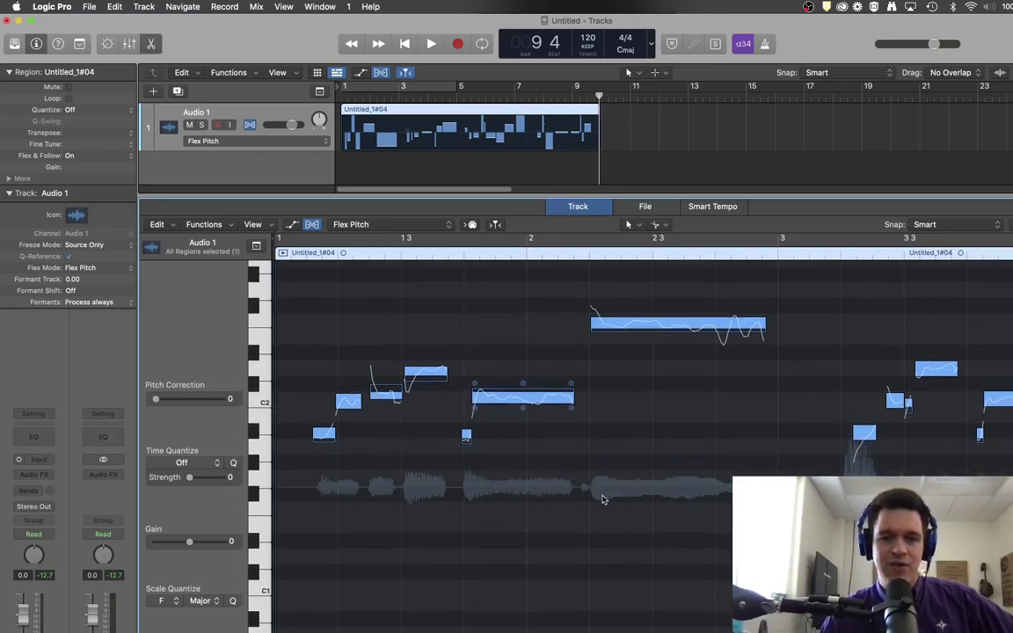
pyautogui.scroll(1, 599, 498)
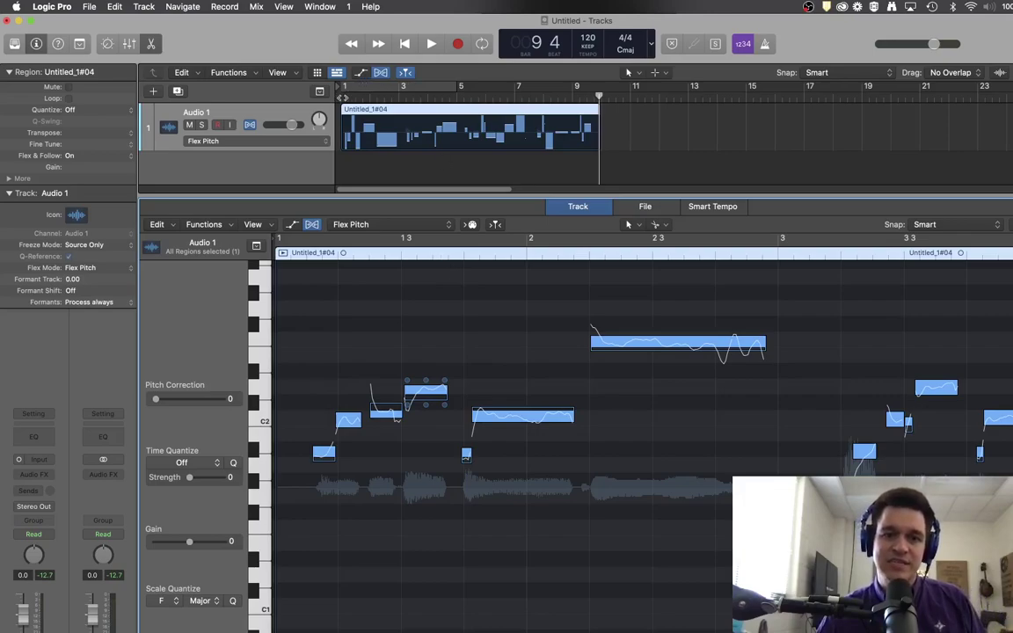
pyautogui.click(344, 98)
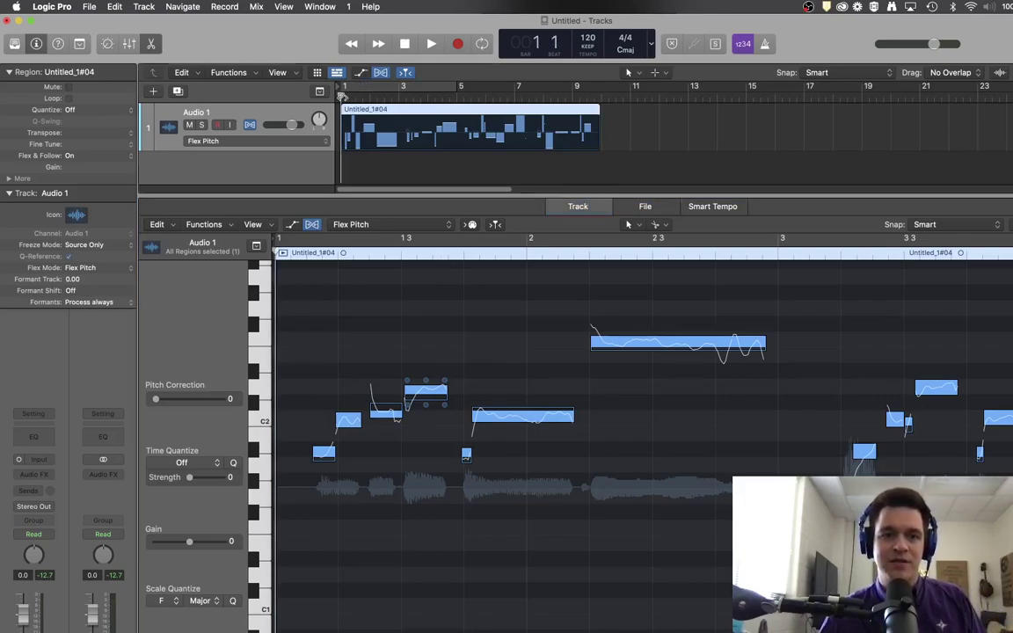
pyautogui.press('space')
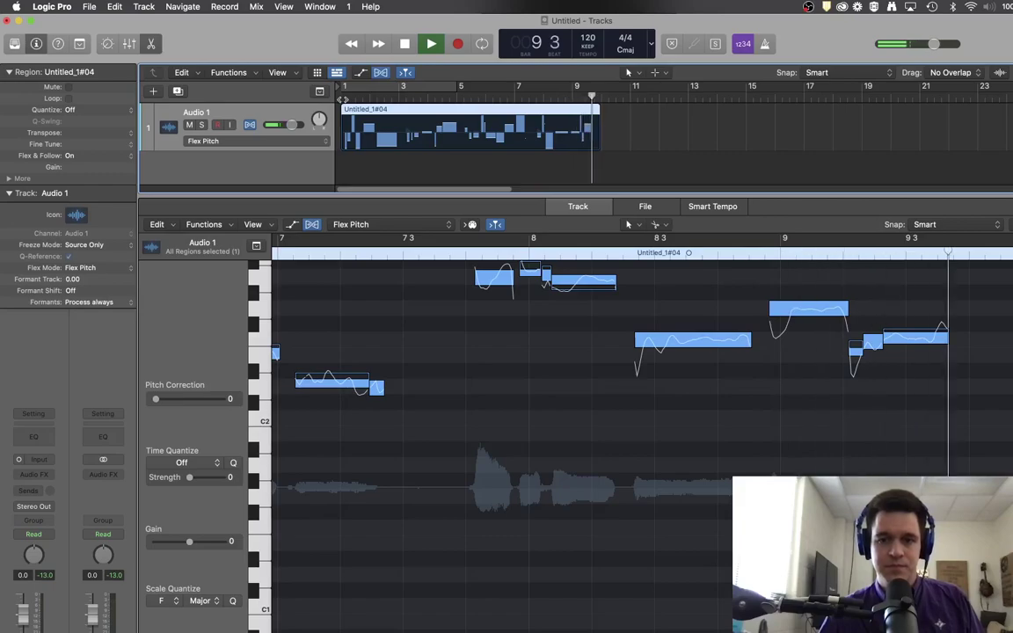
pyautogui.press('space')
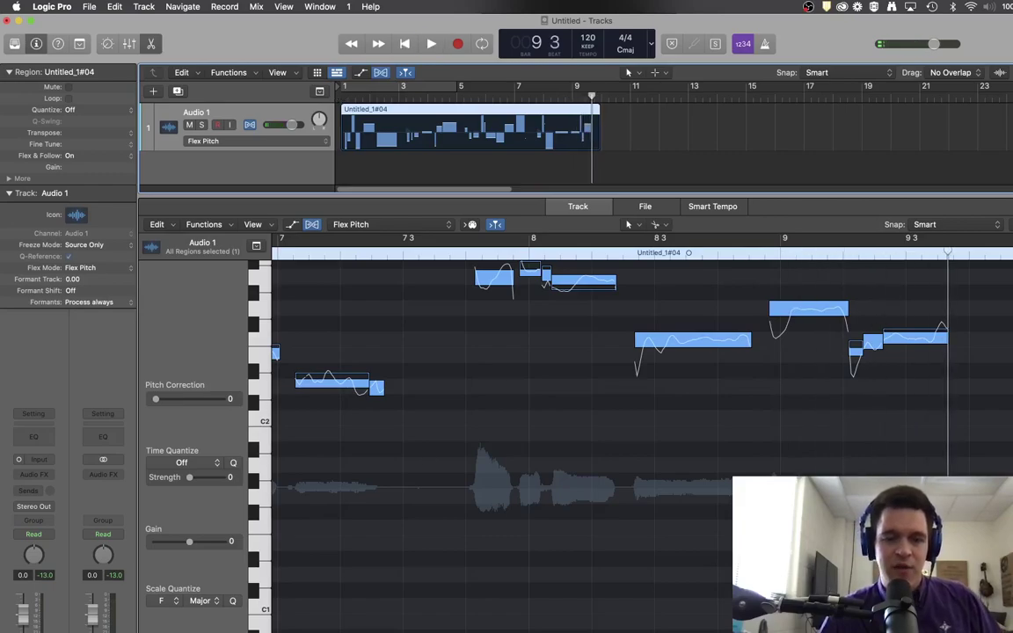
pyautogui.hscroll(-15, 599, 505)
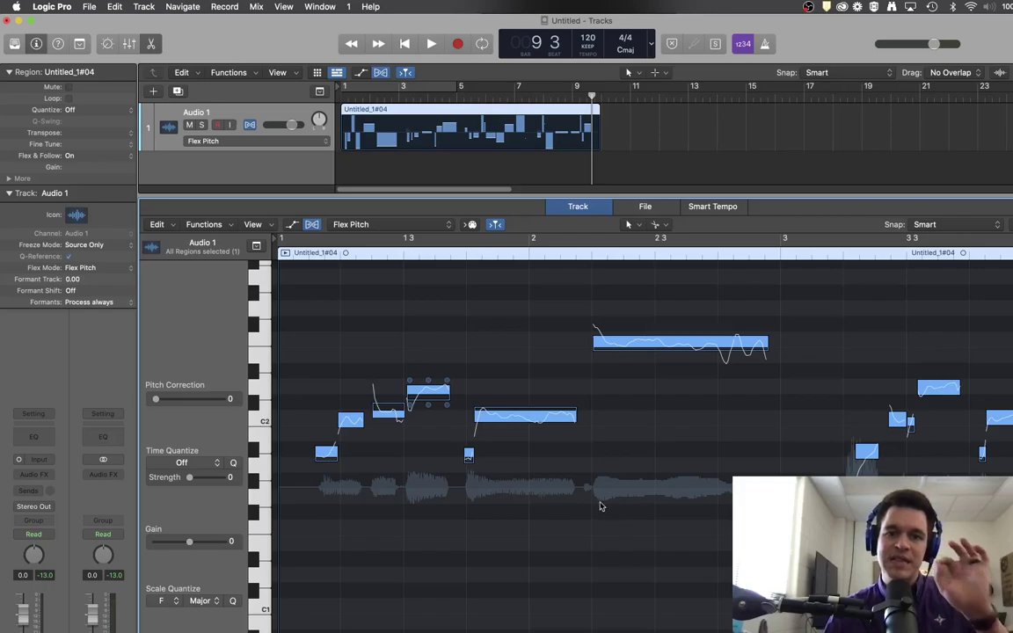
# - Select the short flat note after 1 3 and raise its Fine Pitch from -43 to 0
pyautogui.click(531, 431)
pyautogui.click(466, 339)
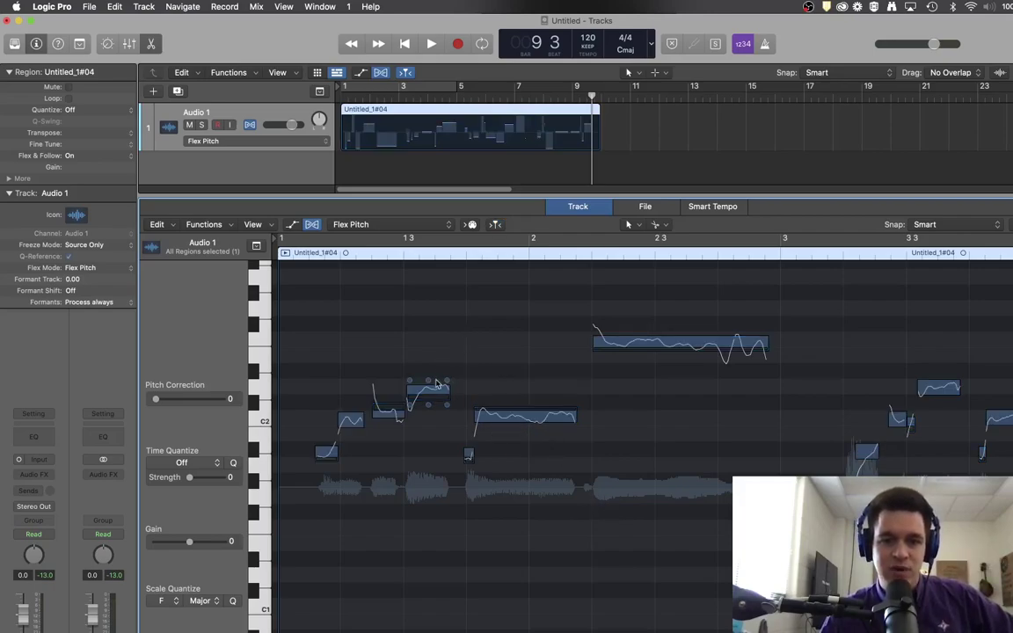
pyautogui.click(431, 388)
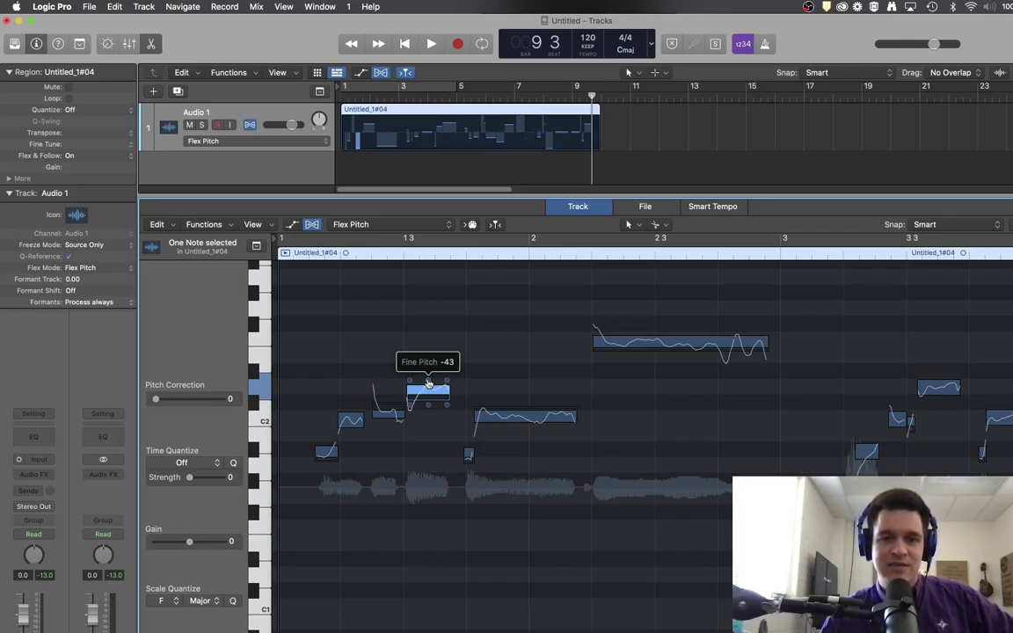
pyautogui.click(429, 384)
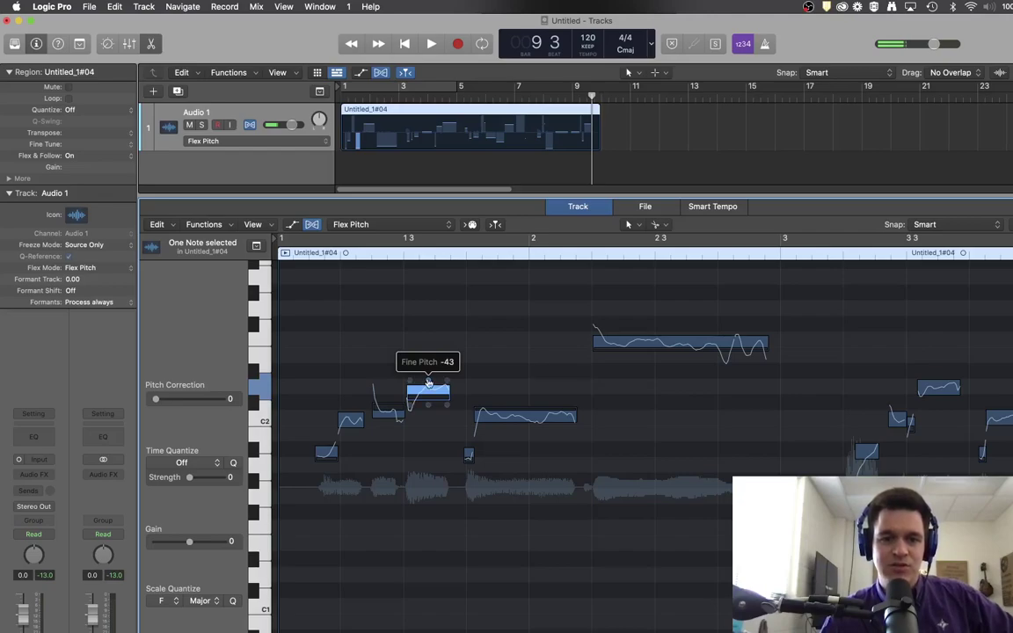
pyautogui.moveTo(431, 384); pyautogui.dragTo(428, 372)
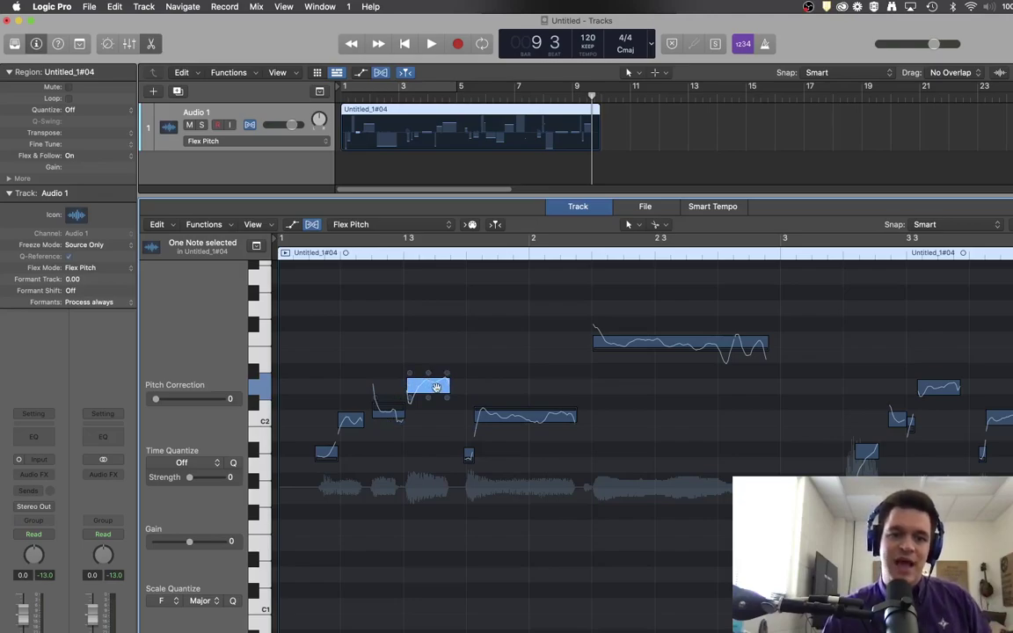
pyautogui.moveTo(429, 369)
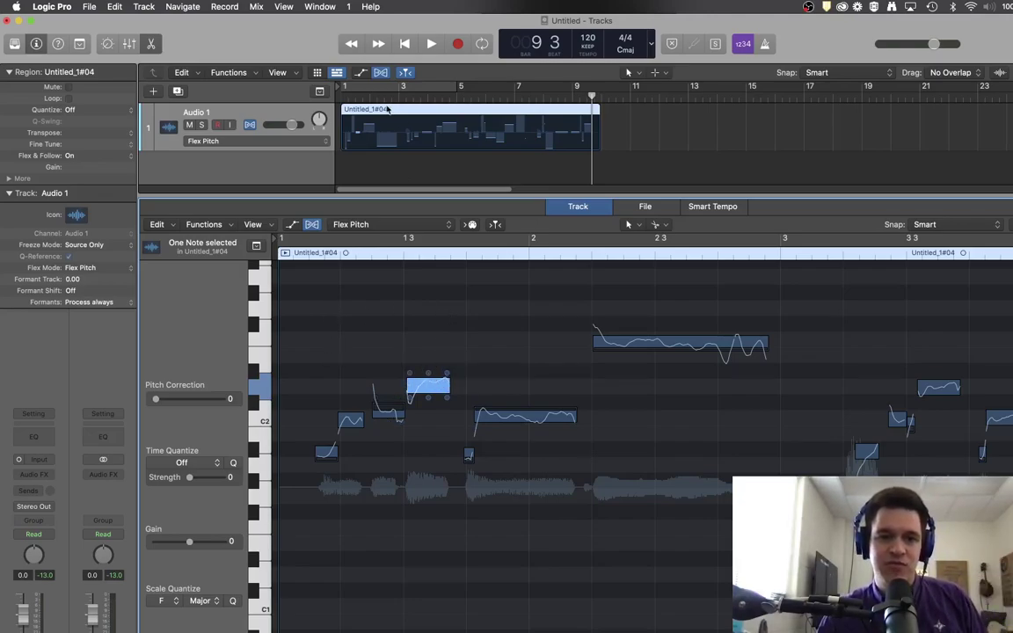
# - Play the vocal from the start and stop around bar 2 to find the long high note
pyautogui.press('Return')
pyautogui.press('space')
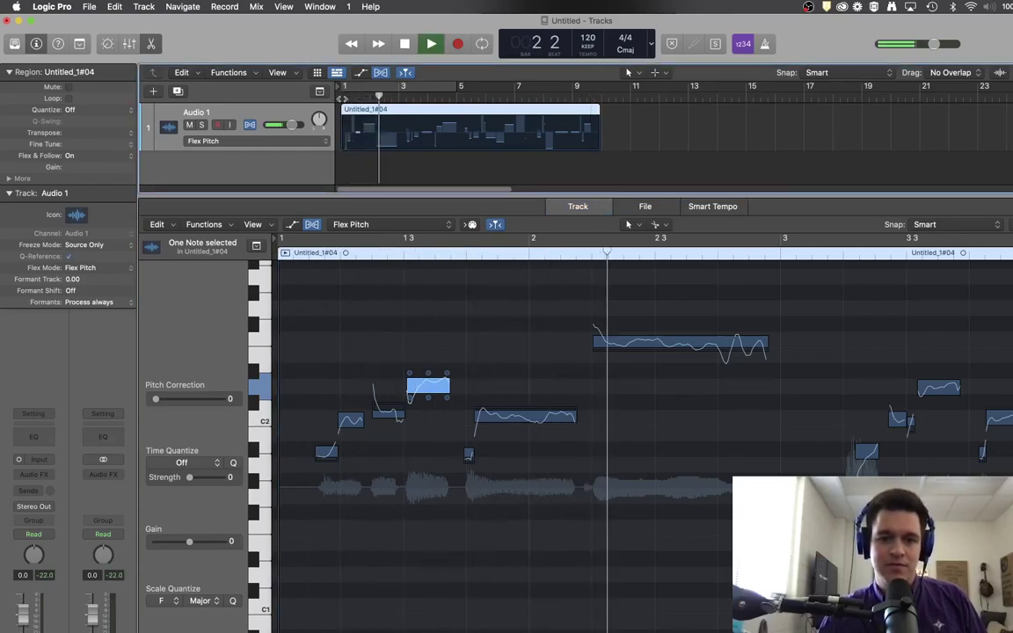
pyautogui.press('space')
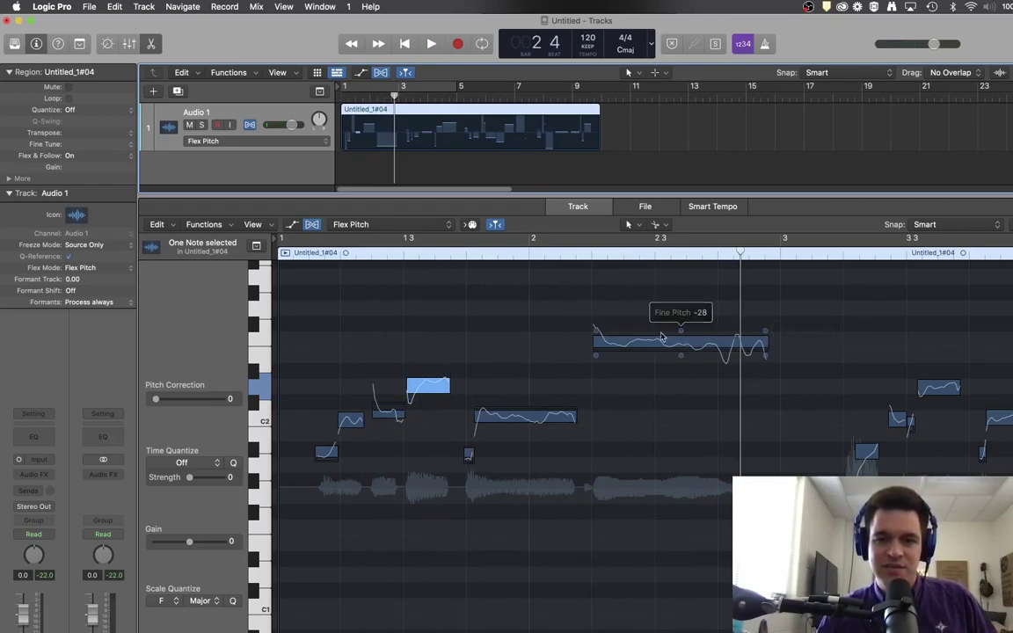
pyautogui.doubleClick(580, 256)
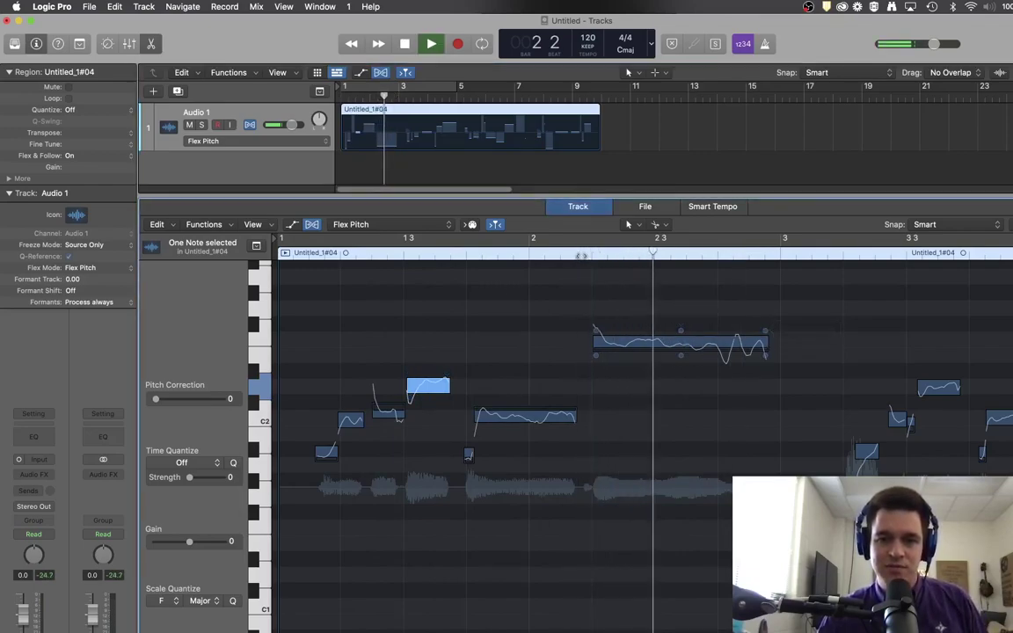
pyautogui.press('space')
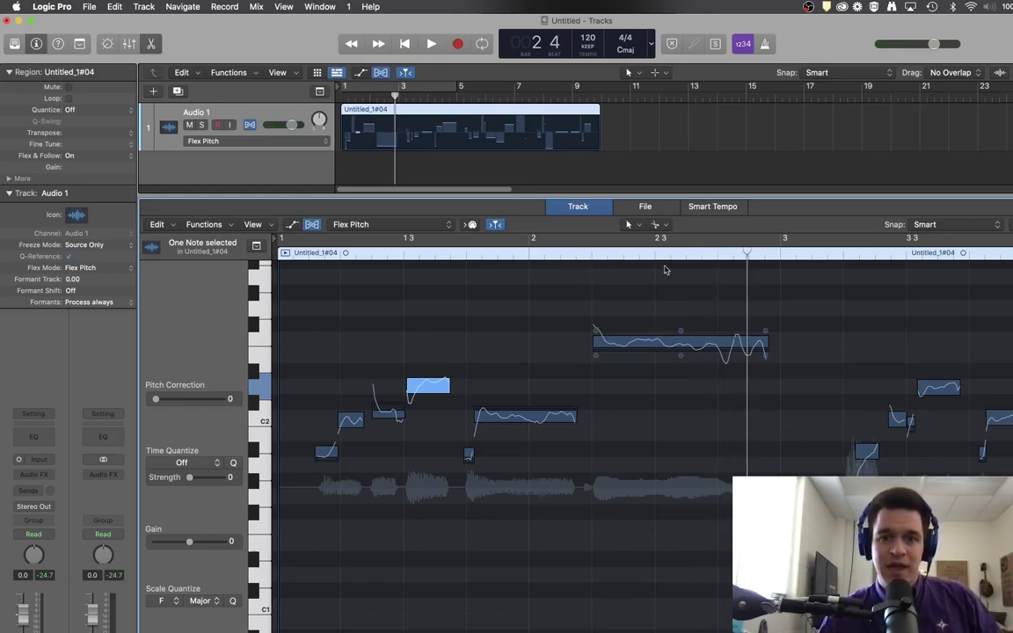
# - Keep Scissors as the secondary tool and drag the playhead back to about bar 2 3
pyautogui.click(657, 224)
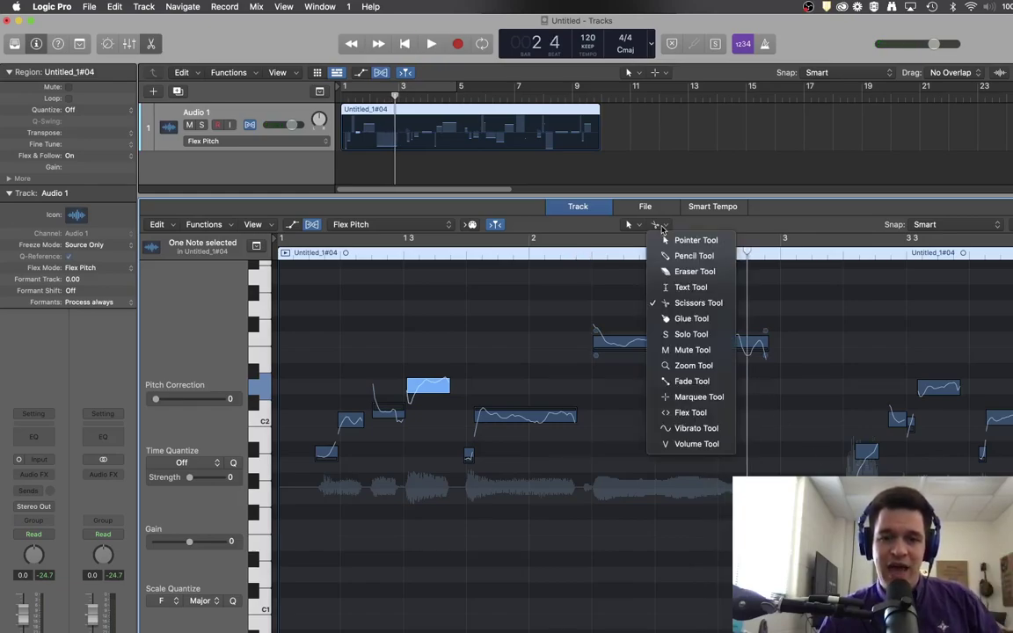
pyautogui.click(695, 305)
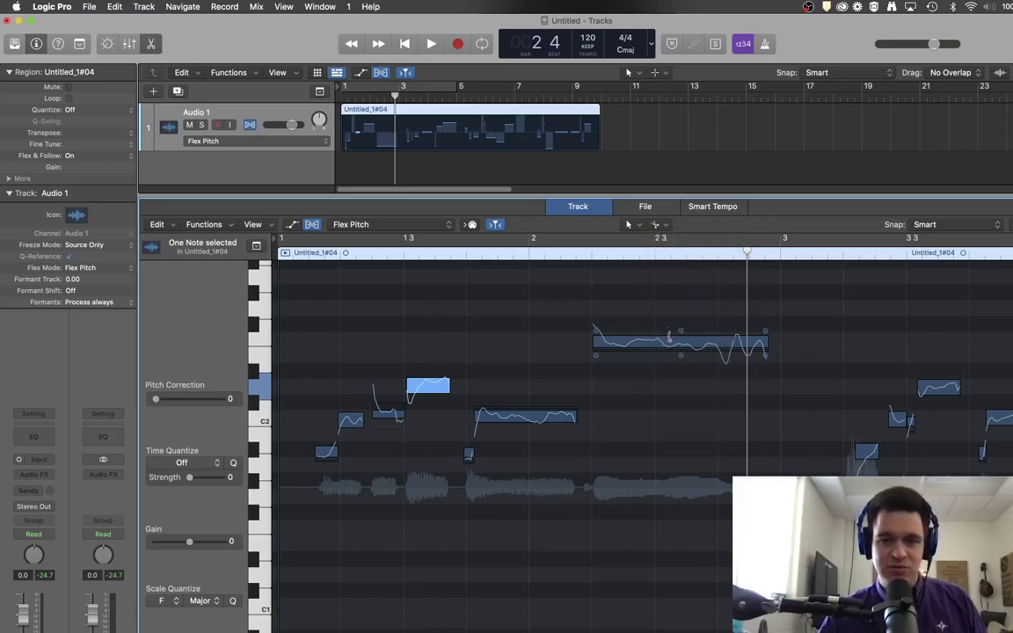
pyautogui.moveTo(748, 253); pyautogui.dragTo(598, 255)
# - Play to find the split point and cut the long high note at bar 2 3
pyautogui.press('space')
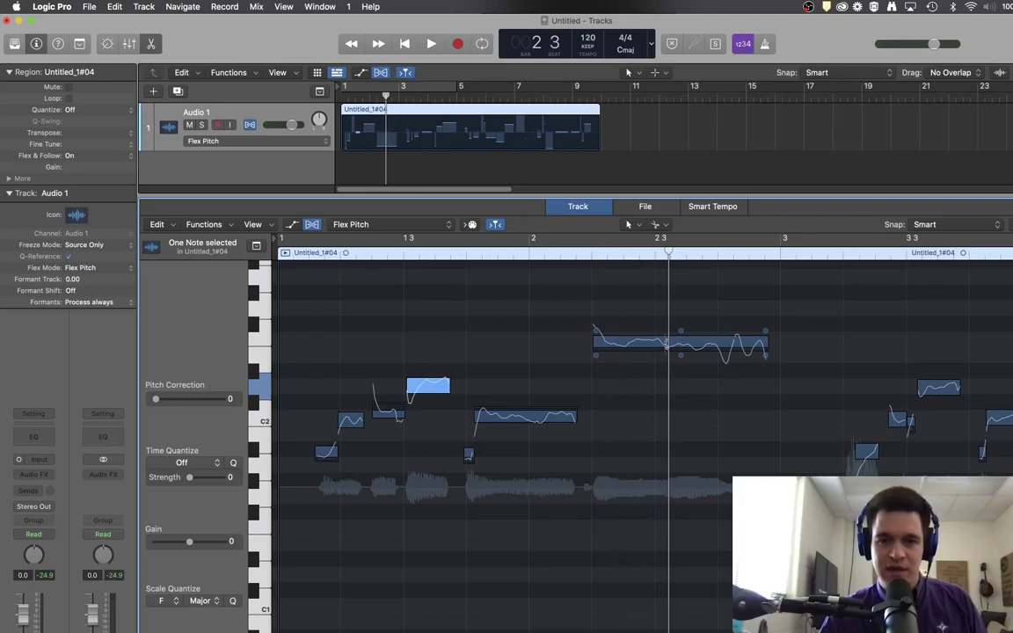
pyautogui.click(666, 344)
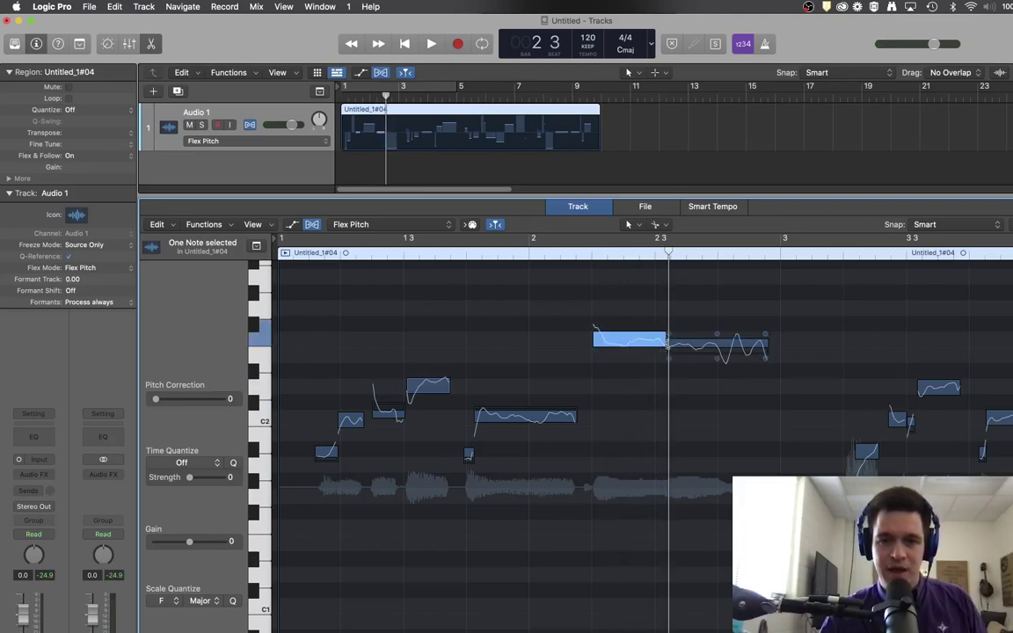
pyautogui.click(761, 399)
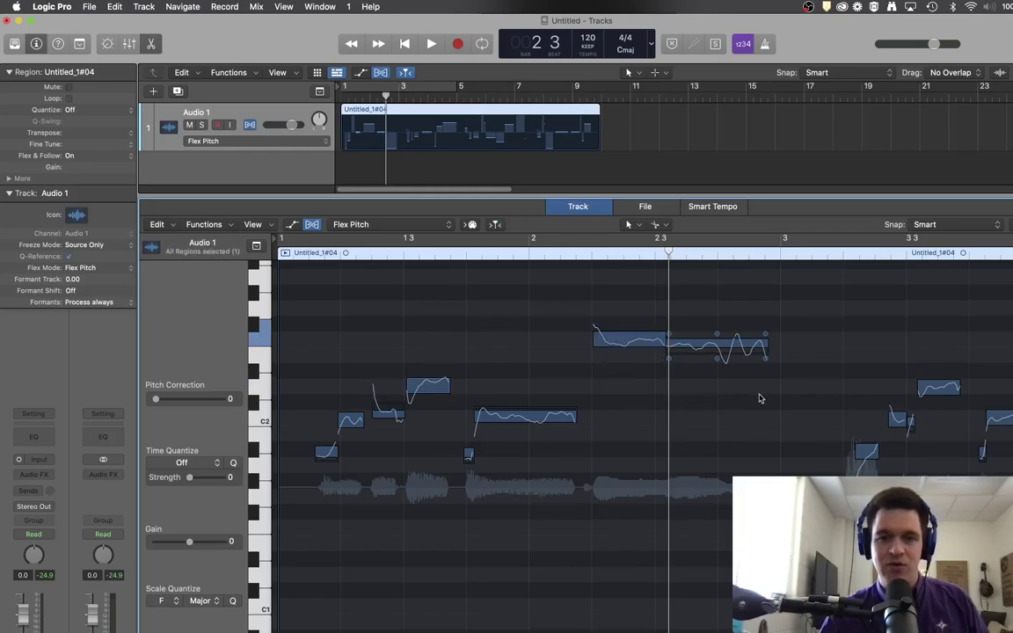
# - Deepen the second half's vibrato and fine-tune the first half's pitch separately
pyautogui.click(719, 361)
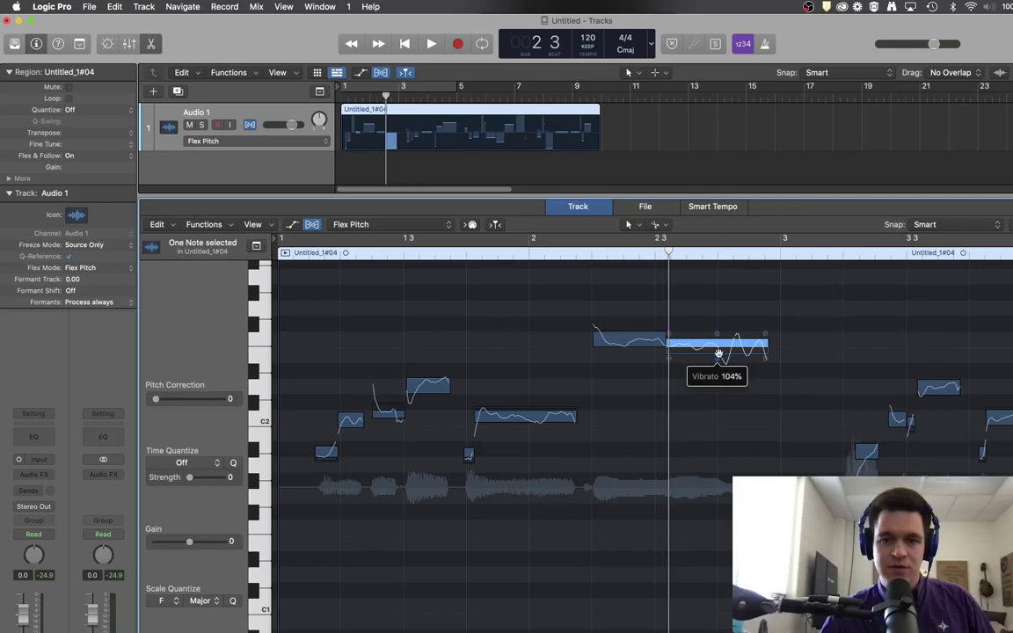
pyautogui.moveTo(718, 351); pyautogui.dragTo(719, 329)
pyautogui.click(632, 333)
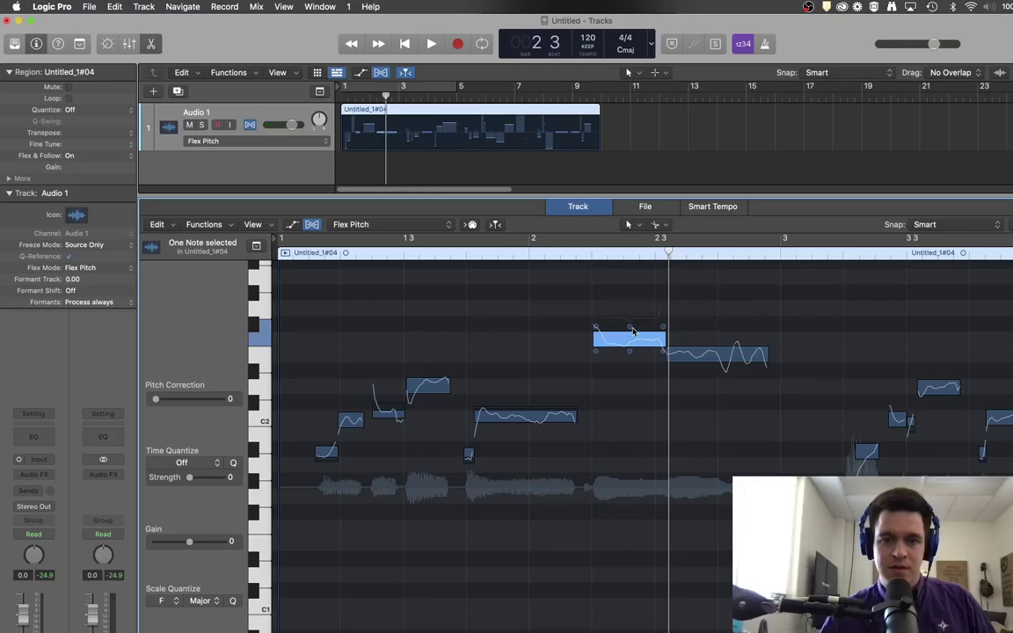
pyautogui.moveTo(631, 330); pyautogui.dragTo(632, 332)
pyautogui.click(591, 289)
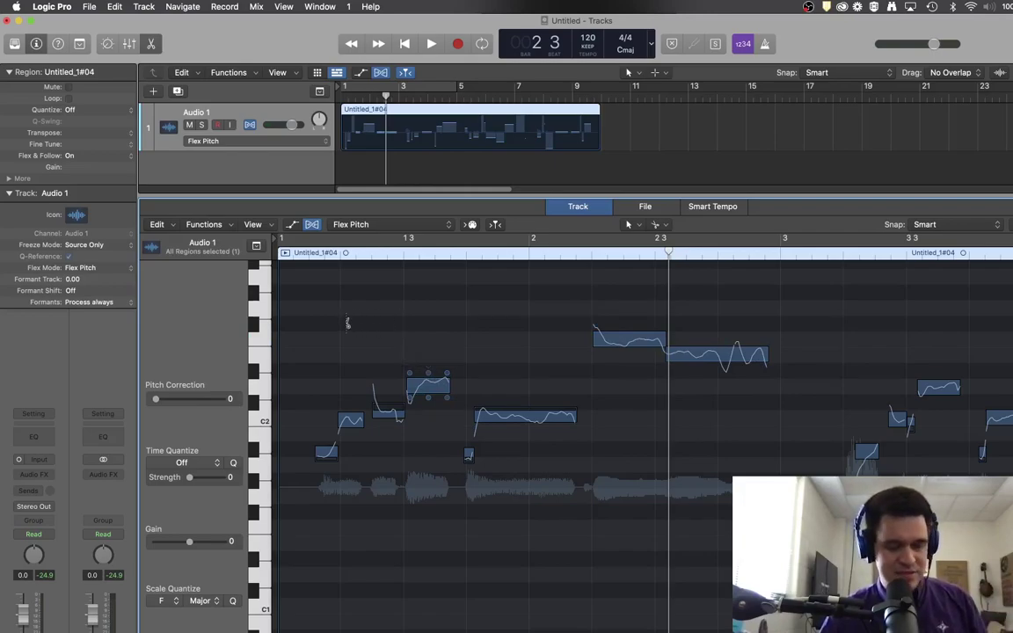
# - Select all notes with Cmd-A and apply Set to Perfect Pitch from the context menu
pyautogui.press('super+a')
pyautogui.rightClick(429, 388)
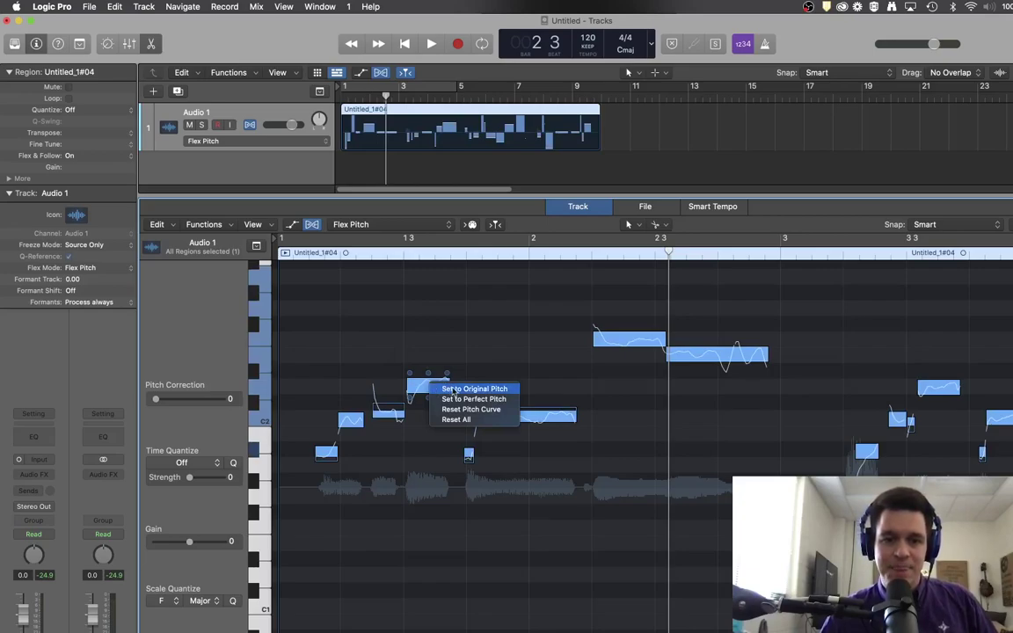
pyautogui.click(507, 405)
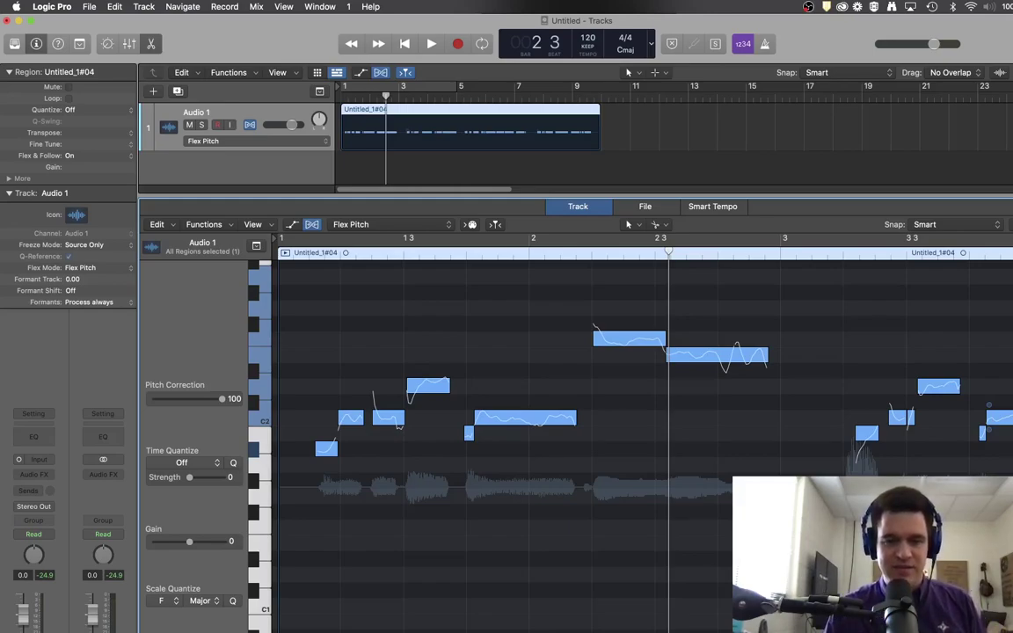
# - Play back the pitch-corrected vocal, stop it, and scroll the editor back left
pyautogui.press('space')
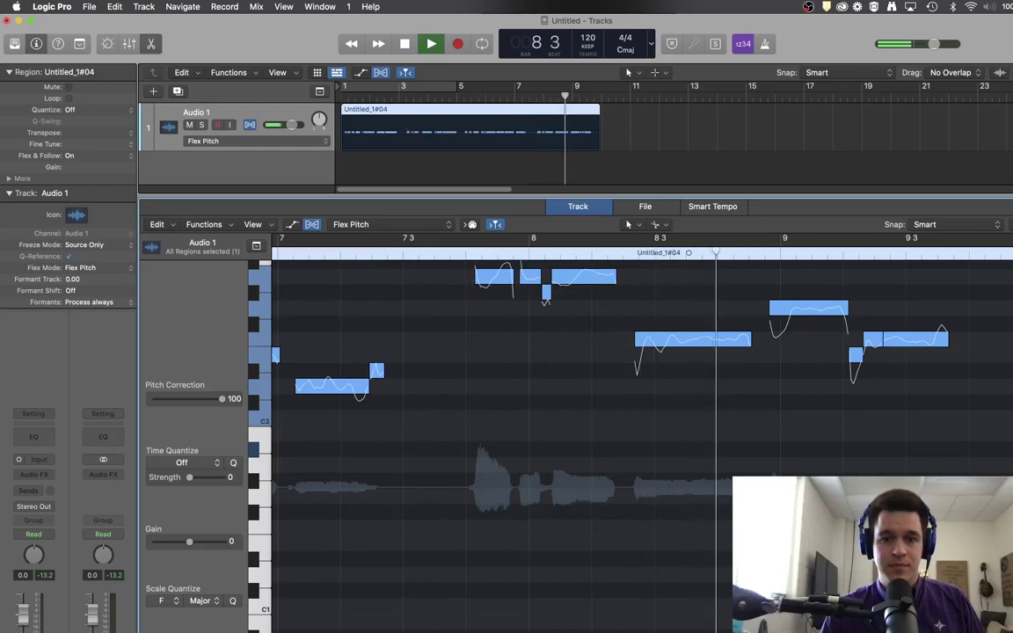
pyautogui.press('space')
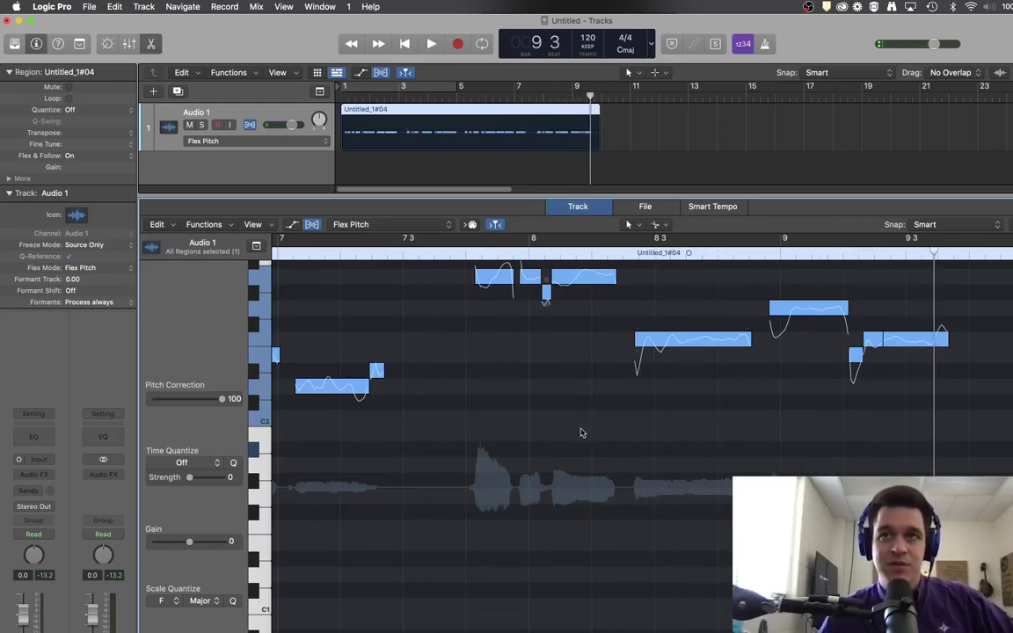
pyautogui.hscroll(-2, 581, 433)
pyautogui.hscroll(-6, 659, 405)
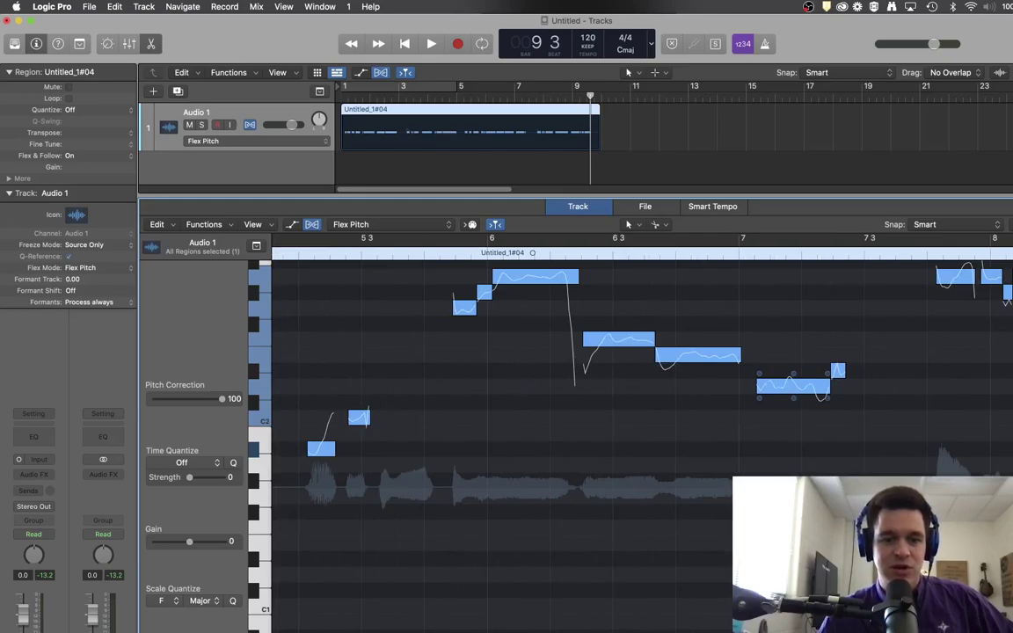
pyautogui.hscroll(-15, 451, 448)
# - Bend the long note's ending pitch drift down, then up, auditioning the phrase each time
pyautogui.click(451, 448)
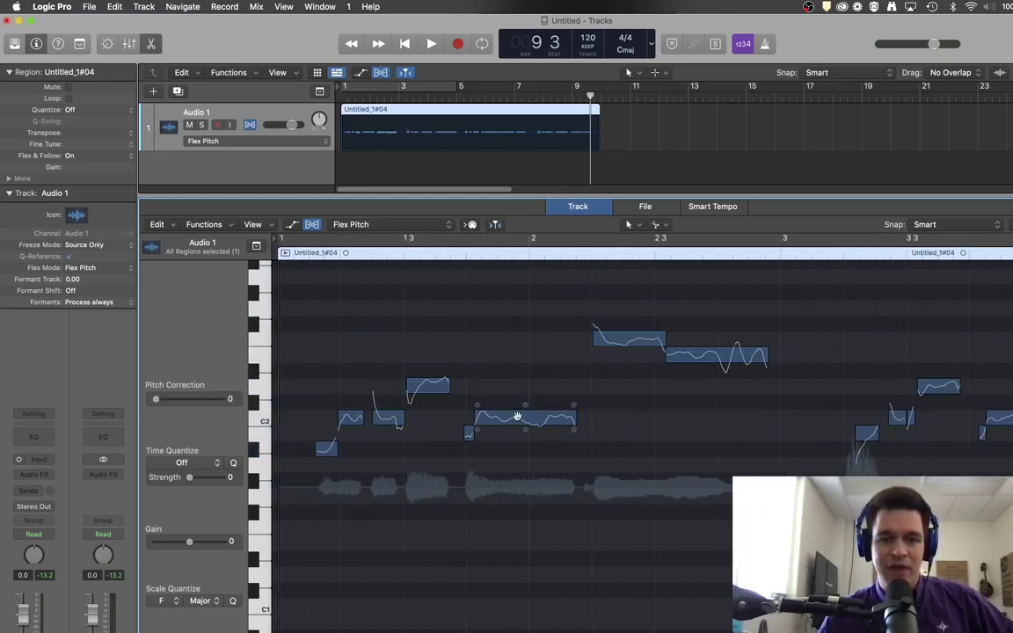
pyautogui.moveTo(525, 415)
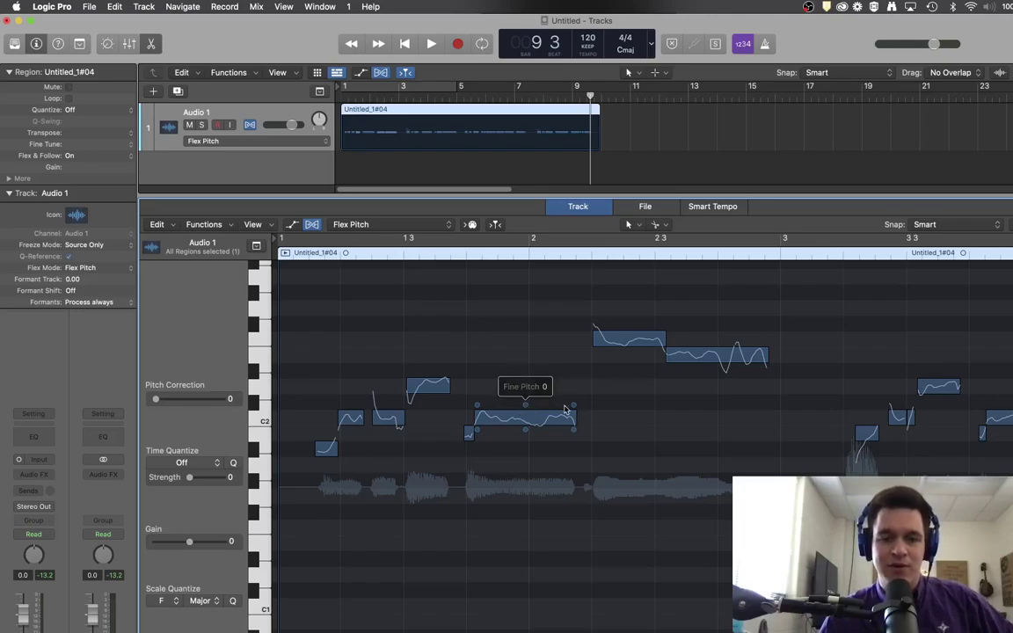
pyautogui.moveTo(573, 406)
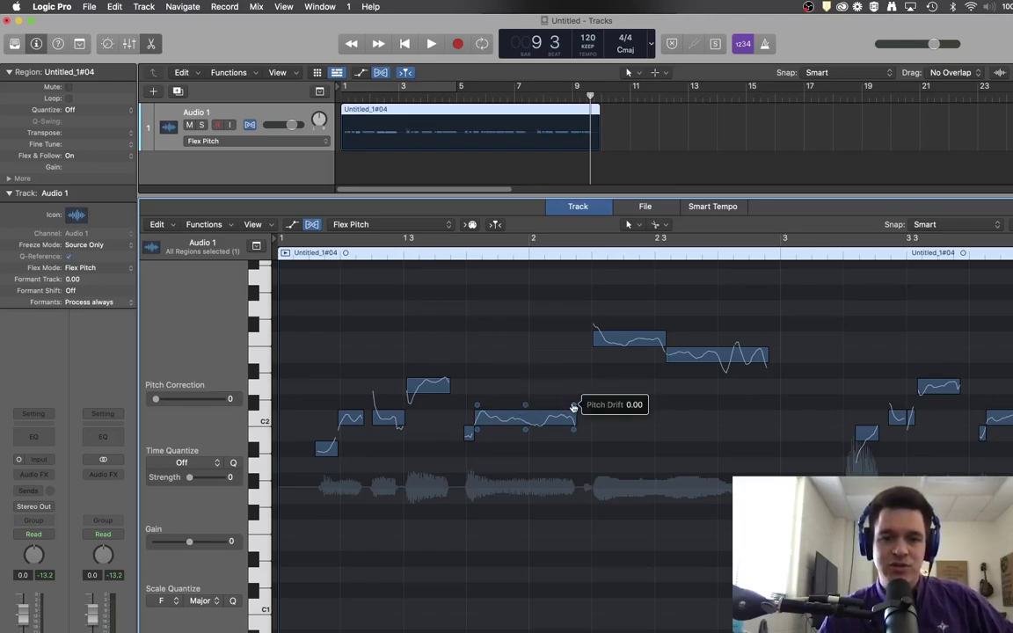
pyautogui.click(573, 407)
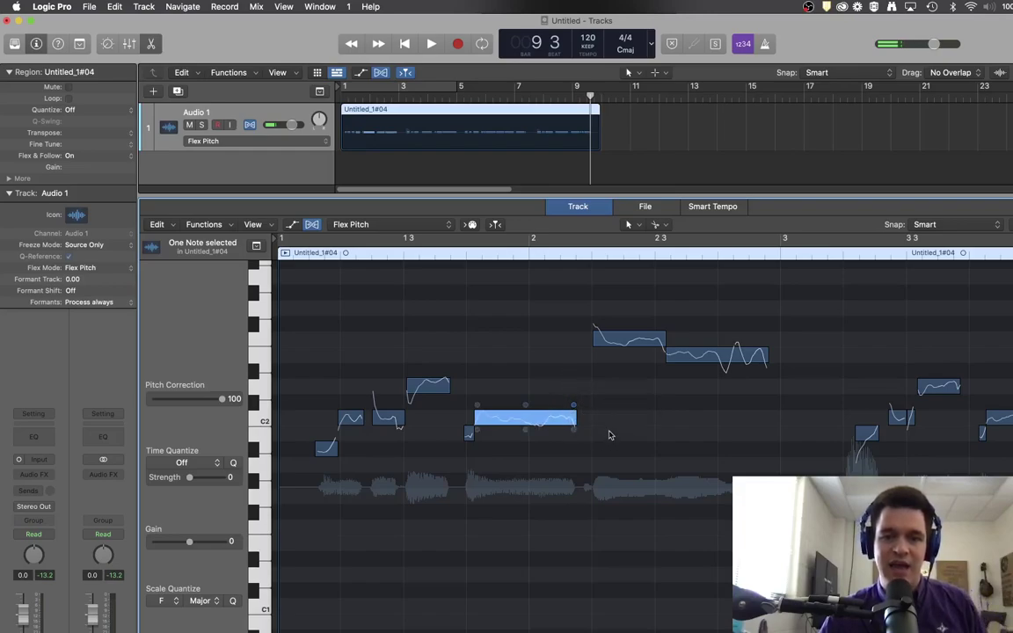
pyautogui.moveTo(576, 408)
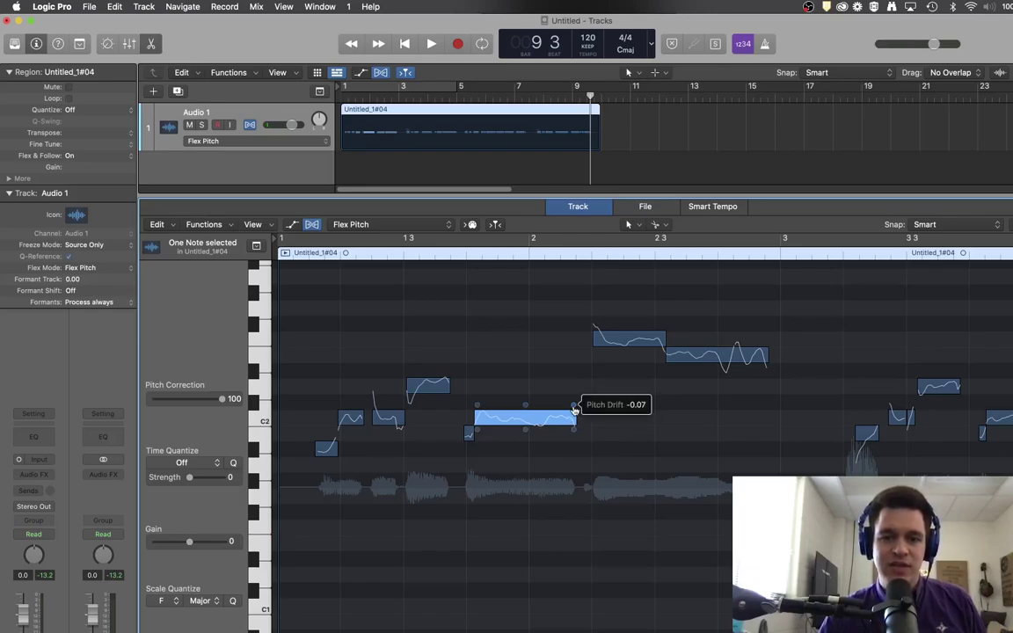
pyautogui.moveTo(575, 410); pyautogui.dragTo(574, 435)
pyautogui.press('space')
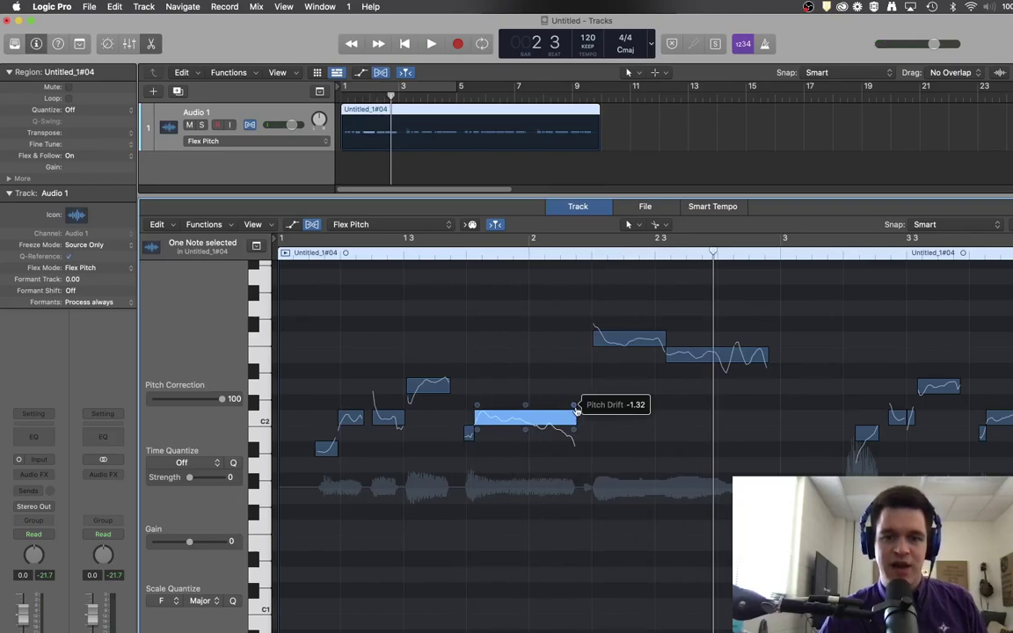
pyautogui.moveTo(574, 404); pyautogui.dragTo(574, 387)
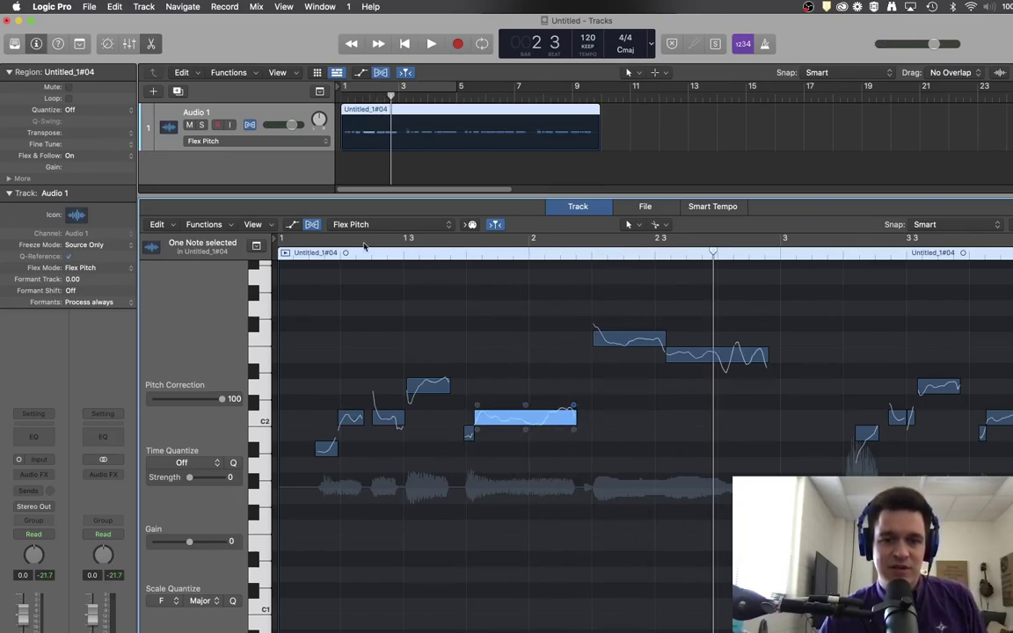
pyautogui.press('space')
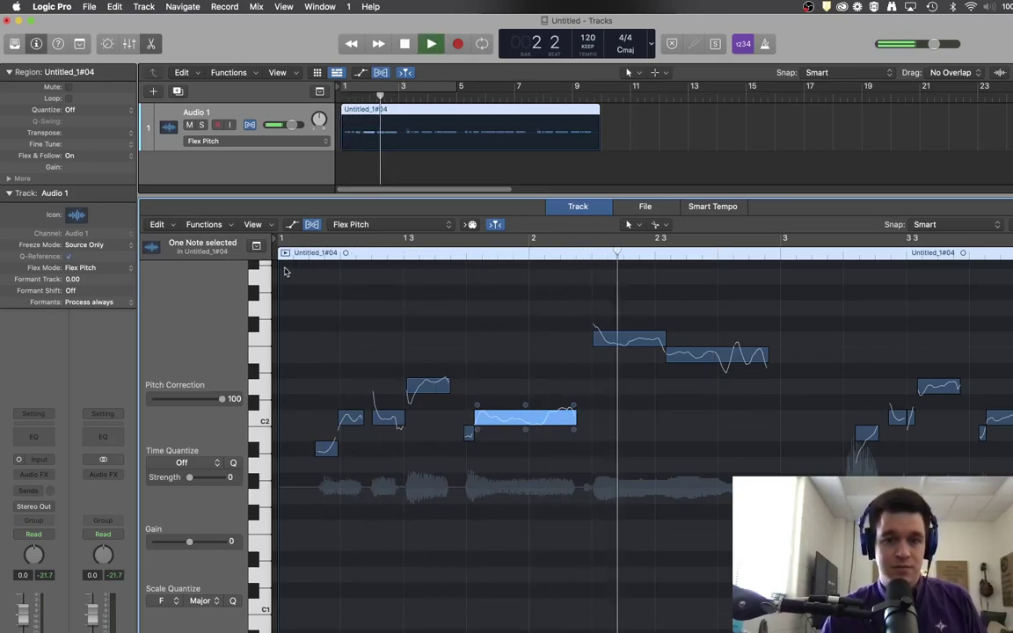
pyautogui.press('space')
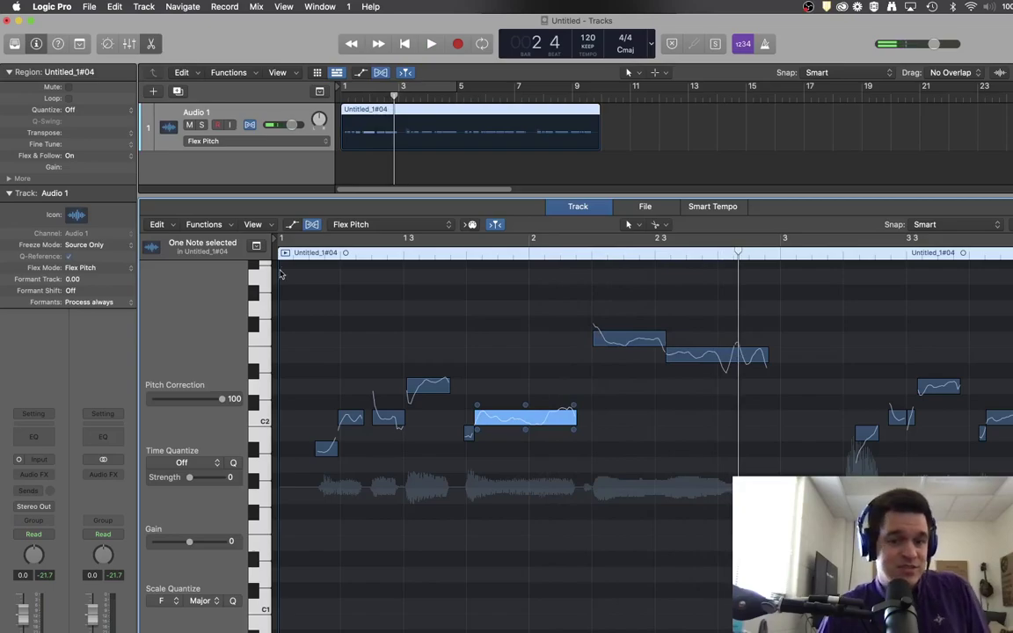
pyautogui.click(573, 405)
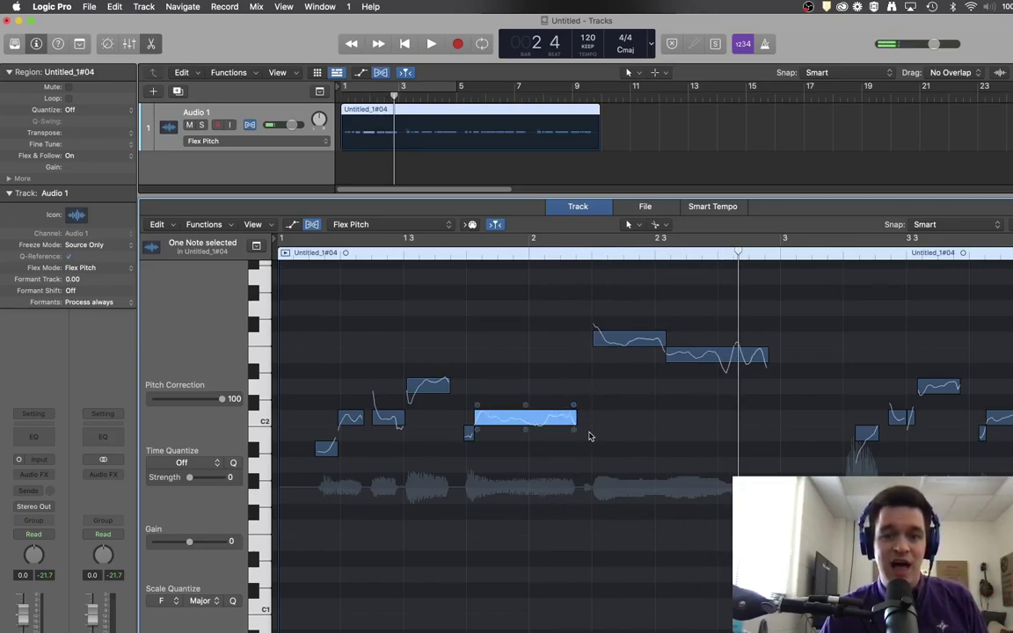
pyautogui.click(529, 390)
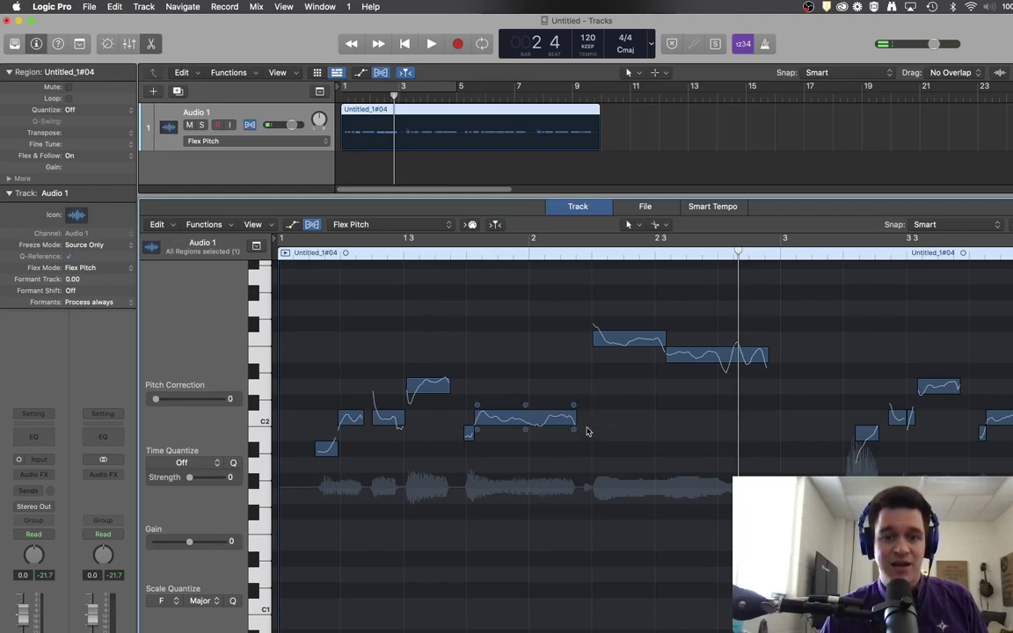
# - Pull the long note's starting drift slightly down, nudge the short note's drift, and play it back
pyautogui.click(478, 408)
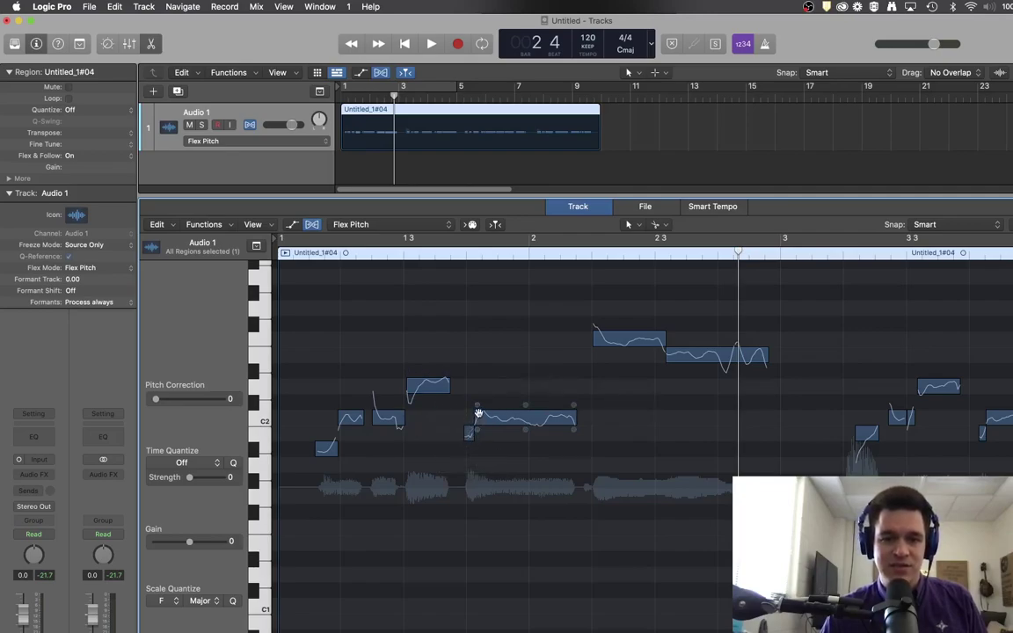
pyautogui.moveTo(476, 405); pyautogui.dragTo(471, 440)
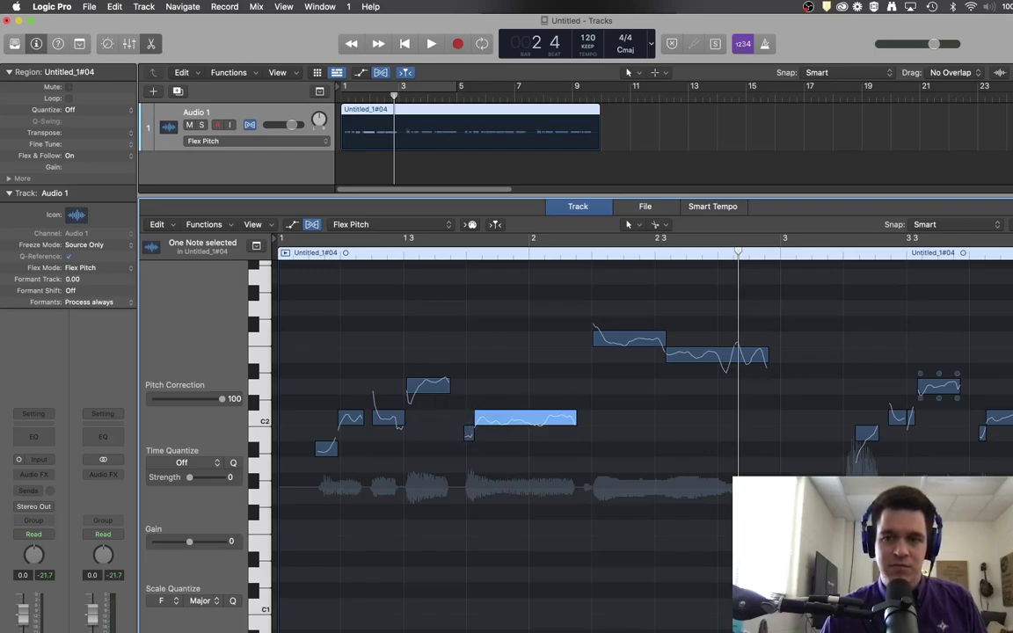
pyautogui.press('super+Right')
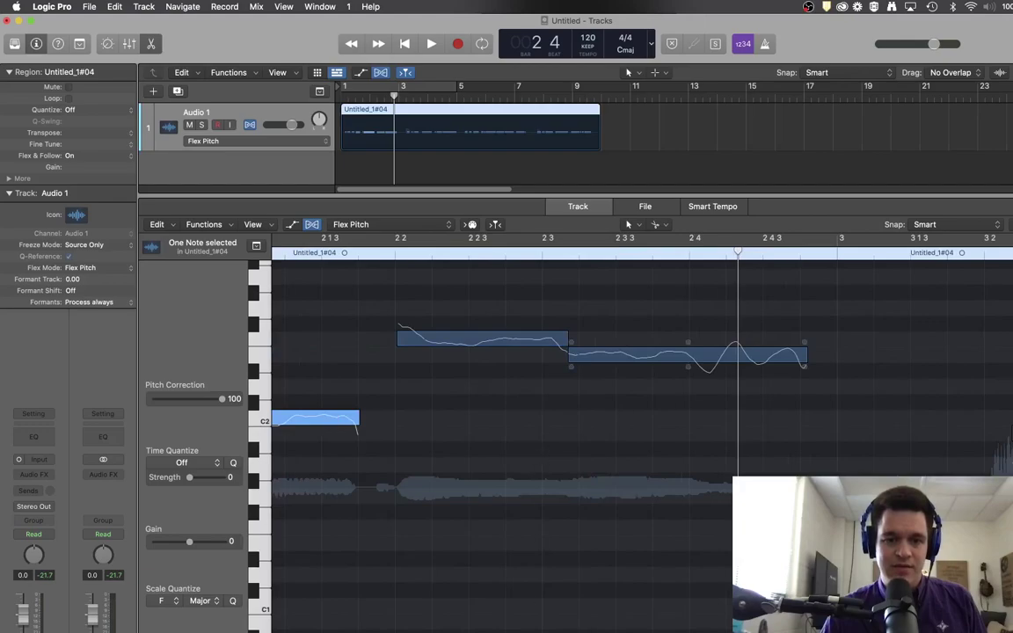
pyautogui.hscroll(-10, 632, 429)
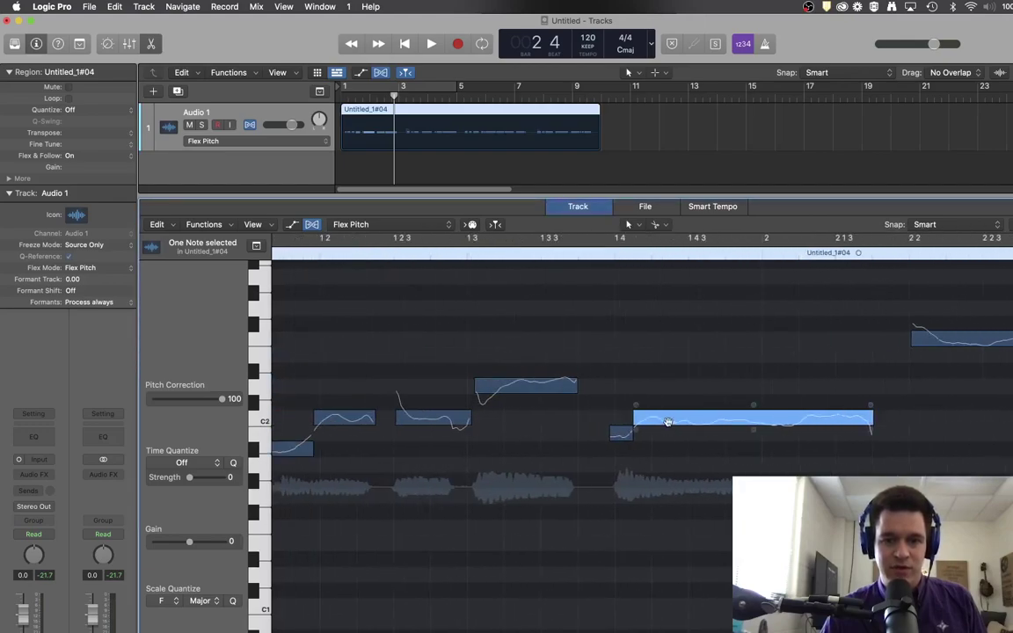
pyautogui.moveTo(630, 420); pyautogui.dragTo(629, 415)
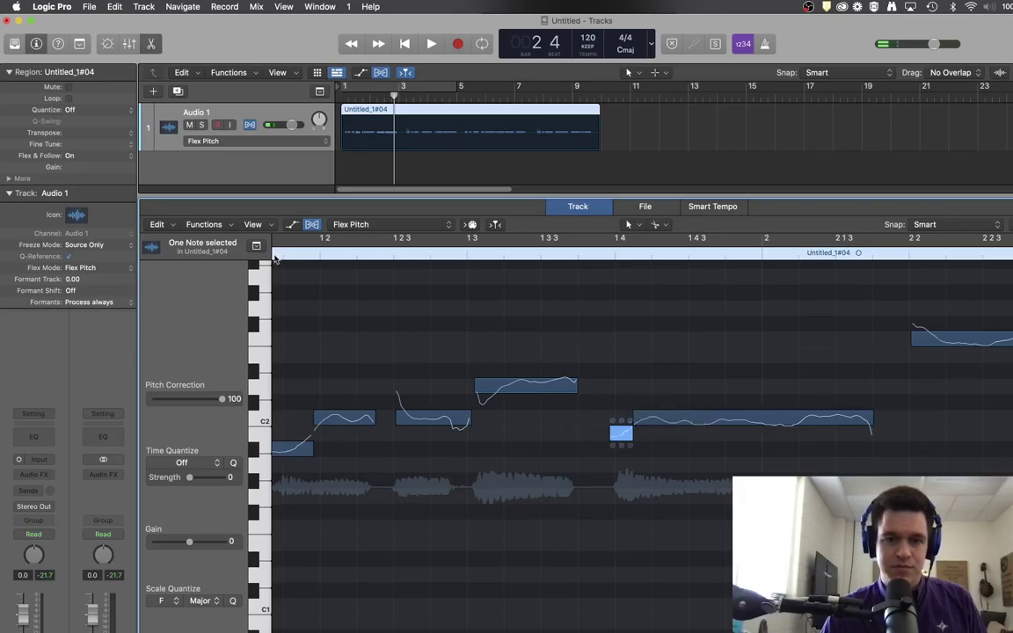
pyautogui.press('space')
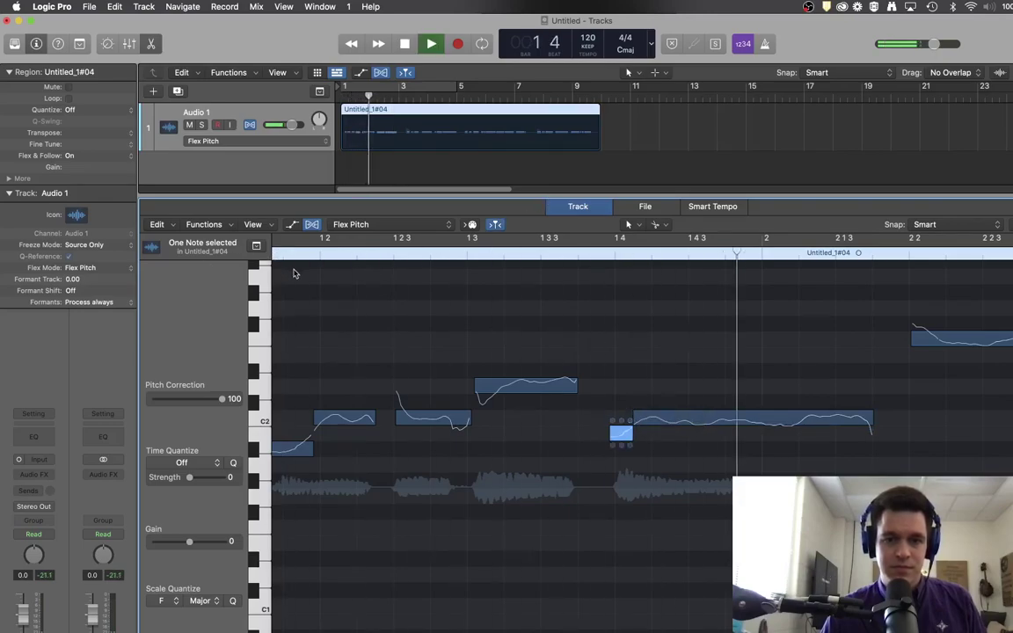
pyautogui.press('space')
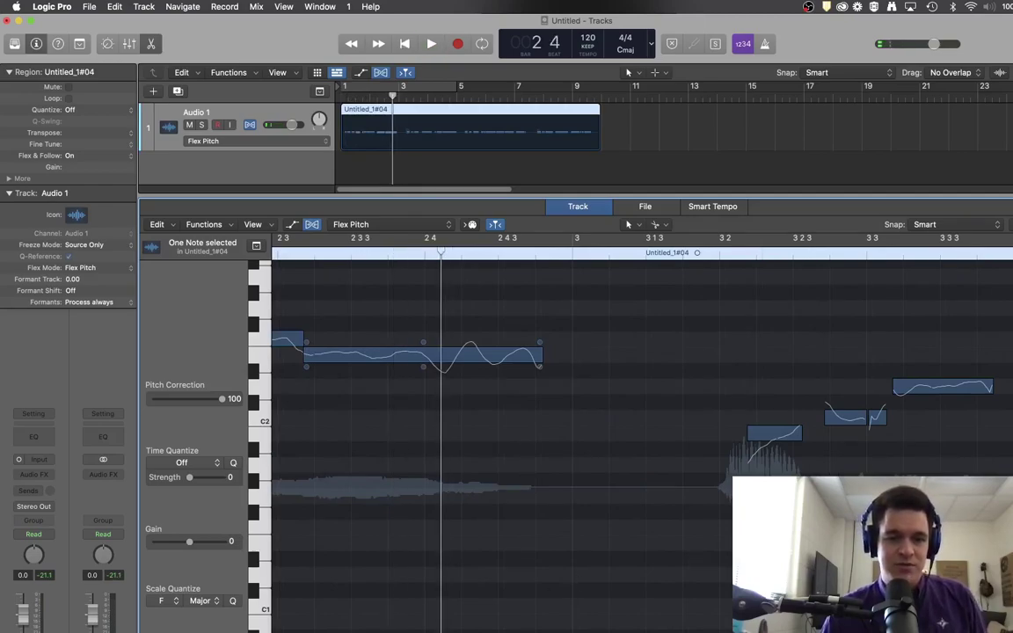
pyautogui.hscroll(-10, 709, 389)
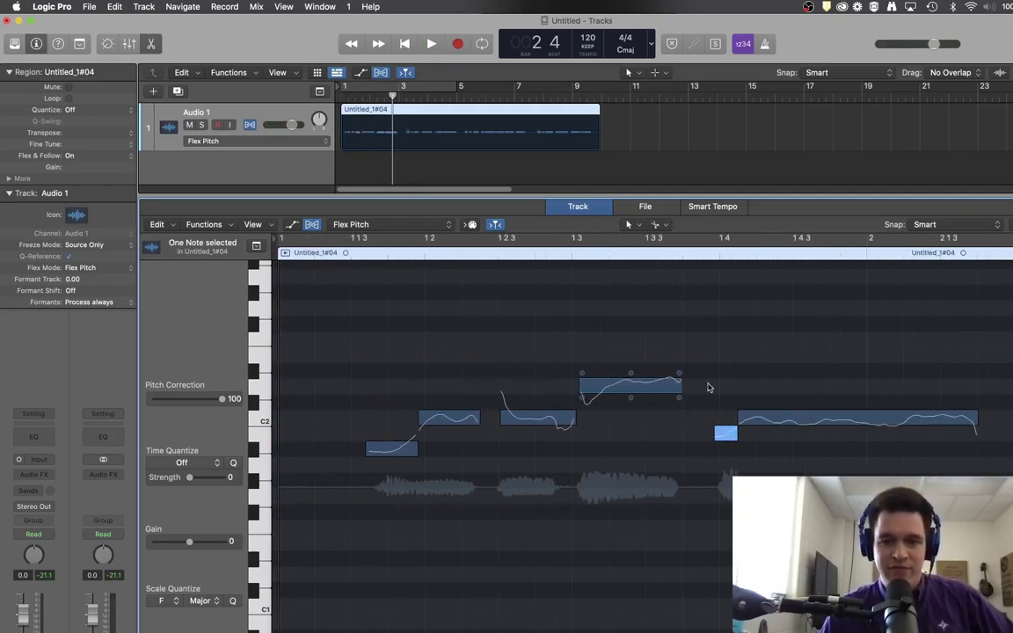
# - Reduce the long note's vibrato to about 52%, then flatten vibrato on all phrase notes
pyautogui.click(745, 419)
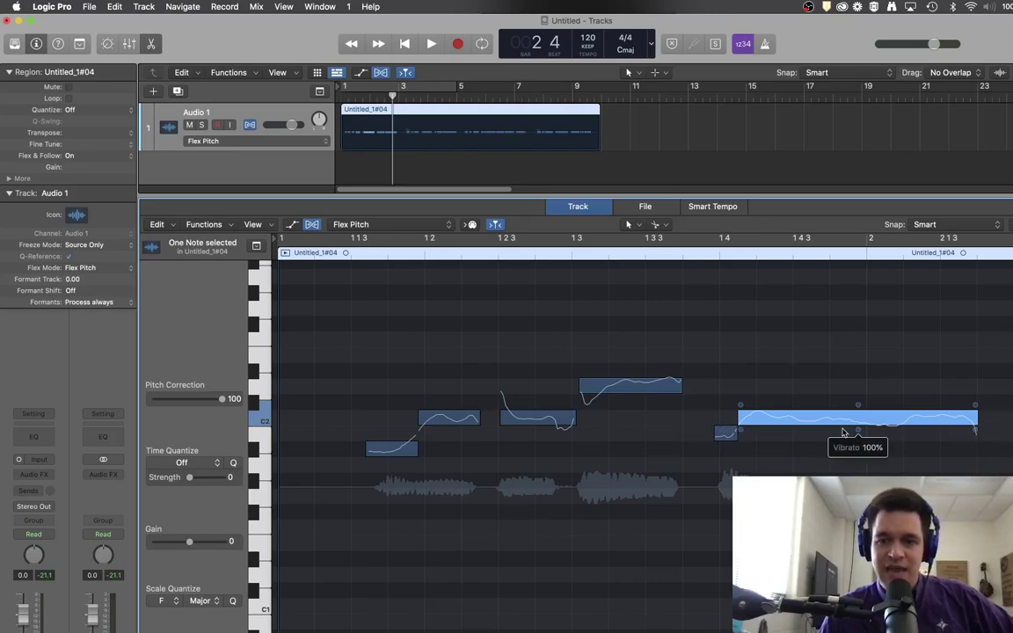
pyautogui.moveTo(858, 430); pyautogui.dragTo(858, 466)
pyautogui.moveTo(359, 313); pyautogui.dragTo(1002, 514)
pyautogui.moveTo(635, 401); pyautogui.dragTo(634, 435)
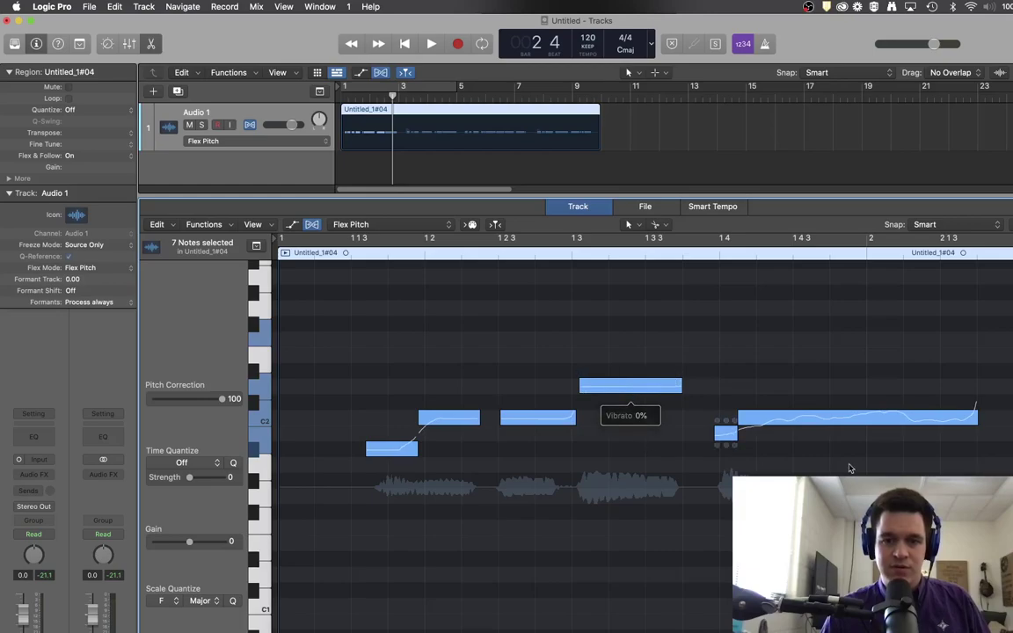
# - Set the long note's vibrato to about 2%, play the phrase from the start, and select all notes
pyautogui.click(870, 427)
pyautogui.moveTo(858, 429); pyautogui.dragTo(859, 400)
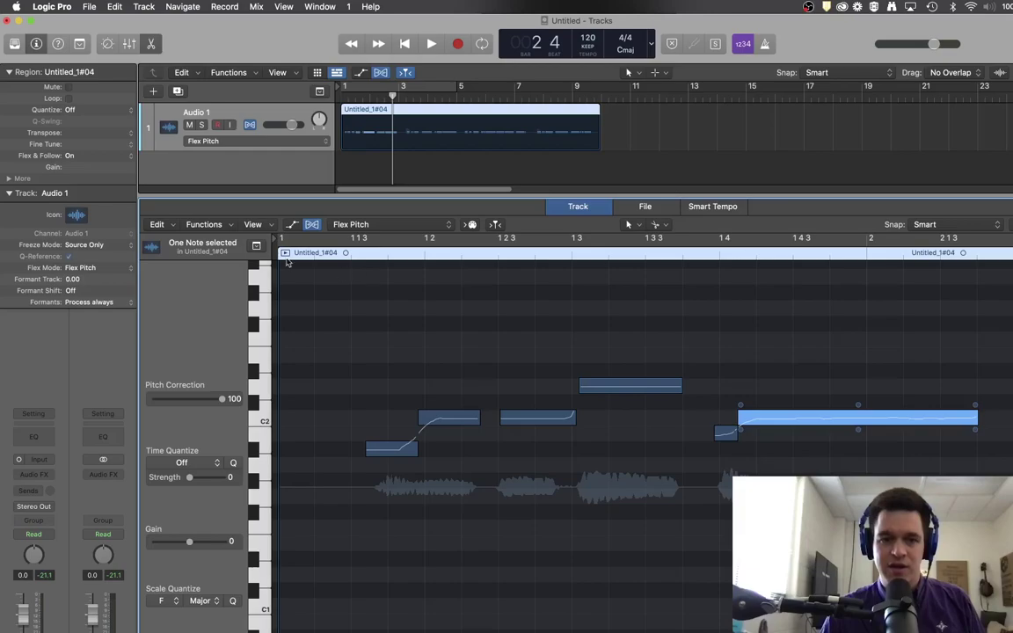
pyautogui.press('Return')
pyautogui.press('space')
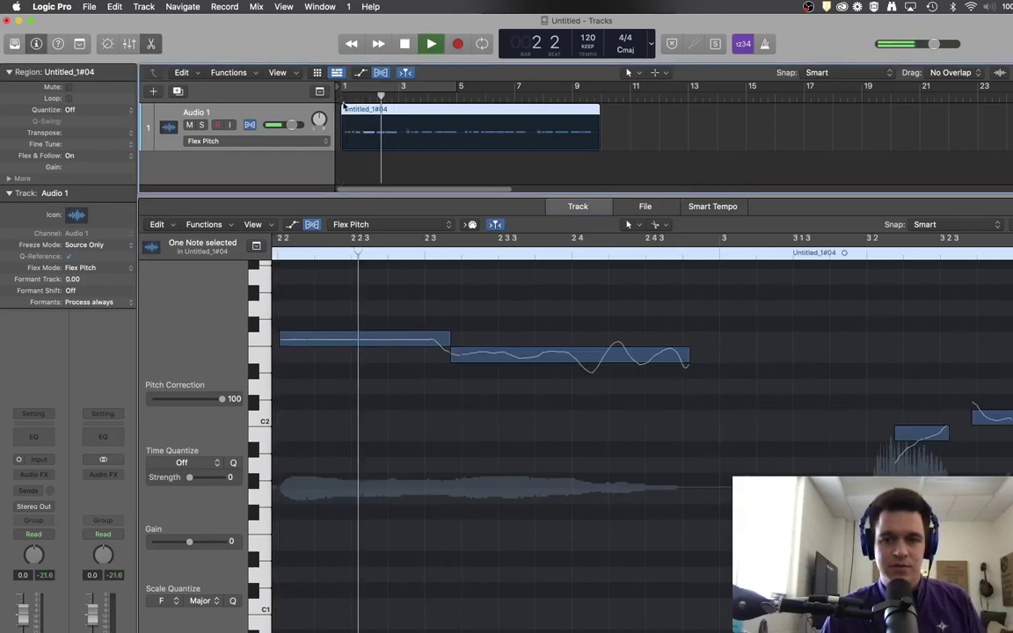
pyautogui.press('space')
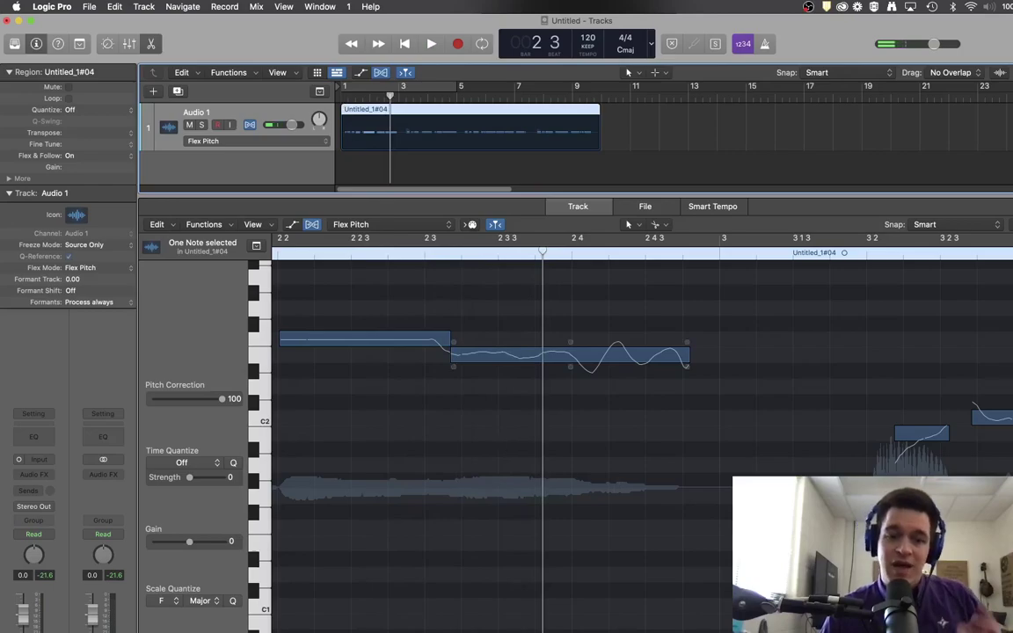
pyautogui.hscroll(-10, 642, 395)
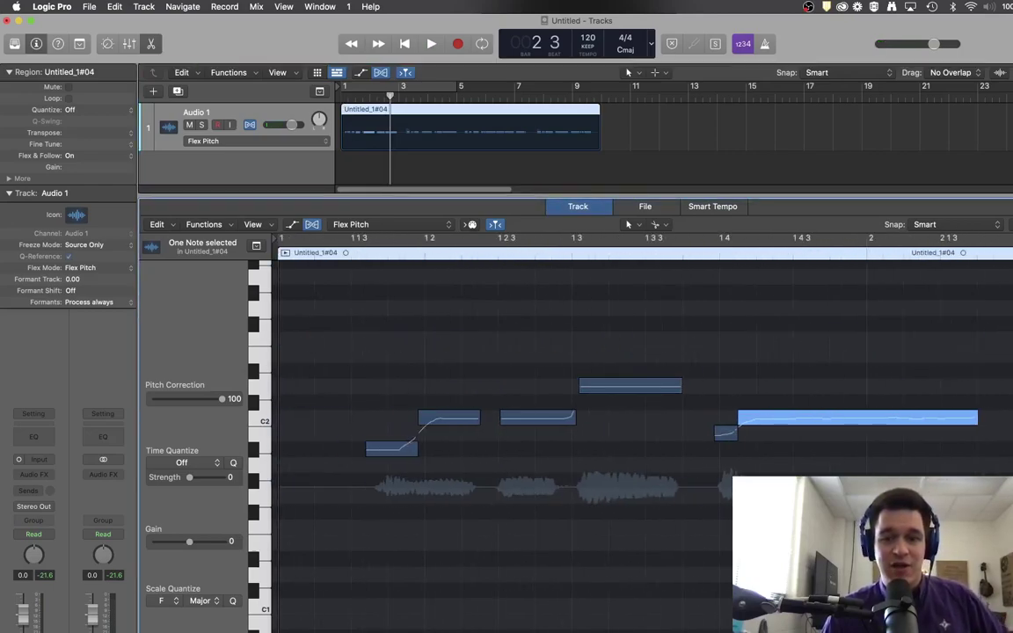
pyautogui.press('super+a')
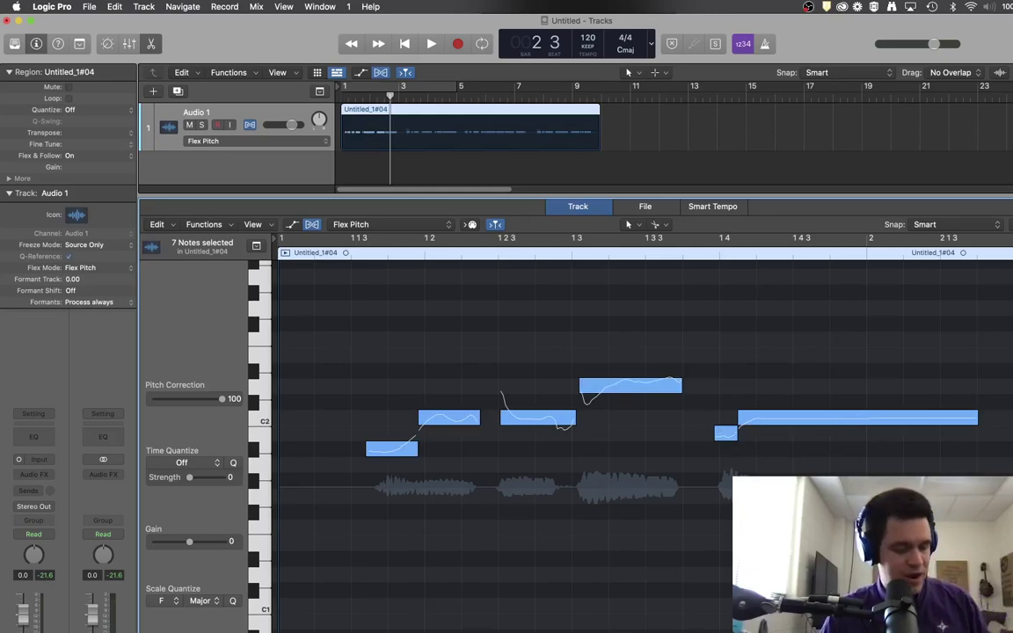
# - Locate the vocal note starting at bar 2 2 and raise its gain to +12 dB
pyautogui.click(858, 418)
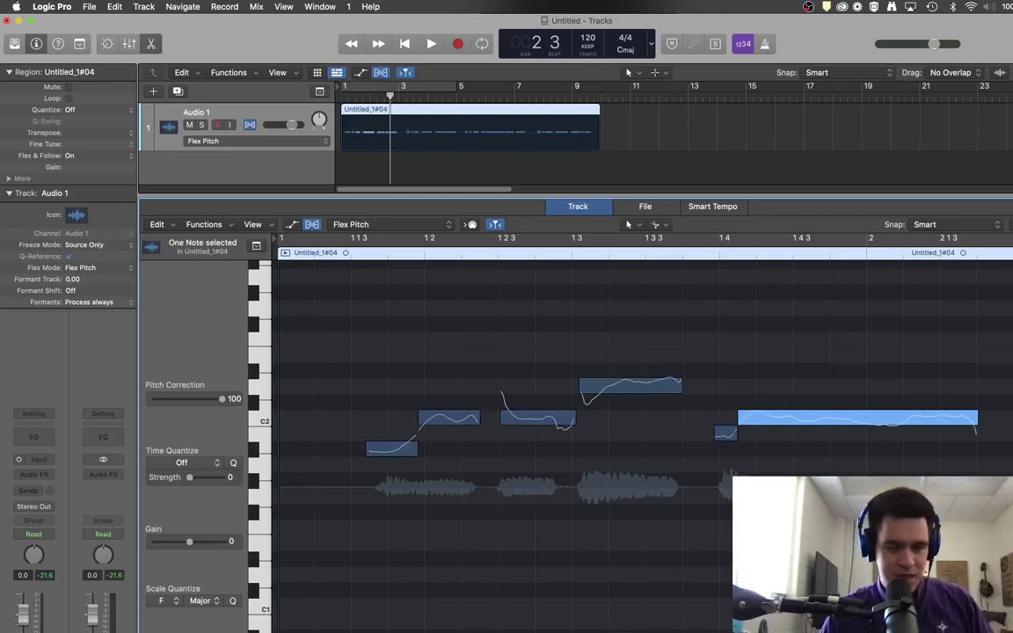
pyautogui.click(847, 444)
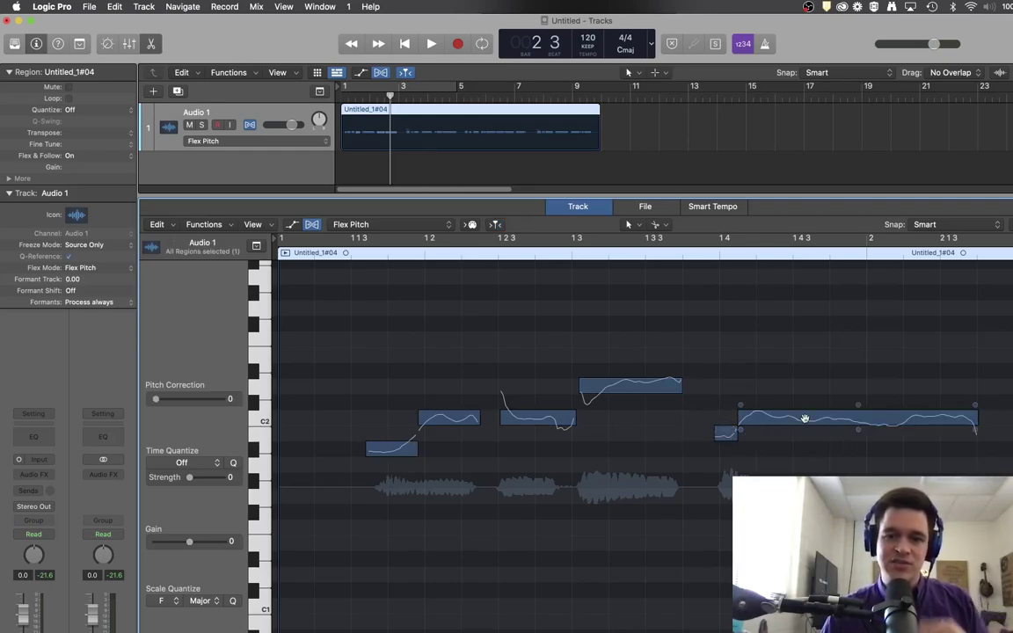
pyautogui.moveTo(857, 434)
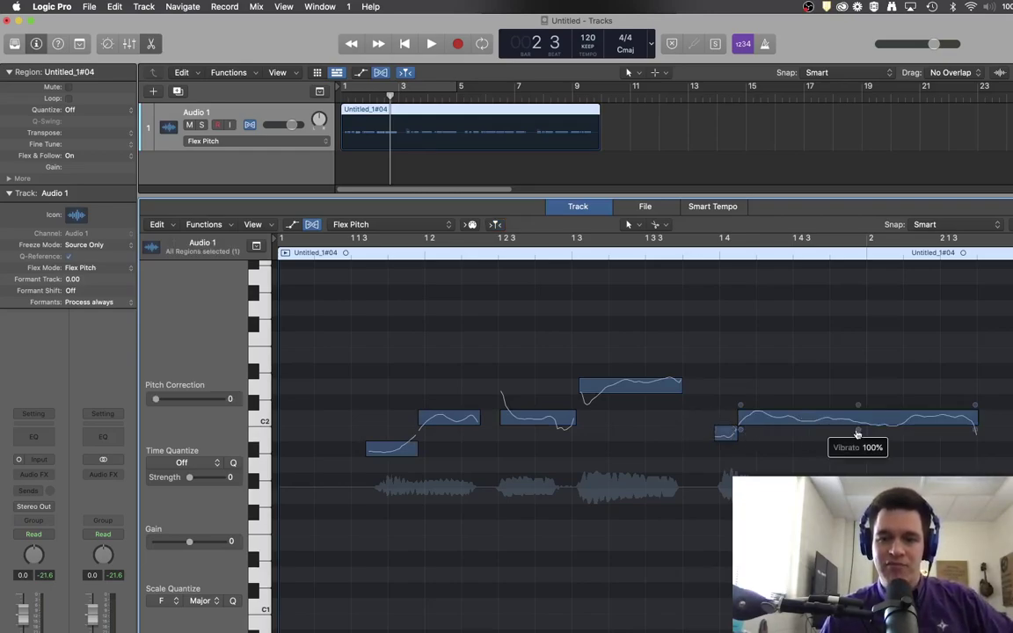
pyautogui.moveTo(974, 433)
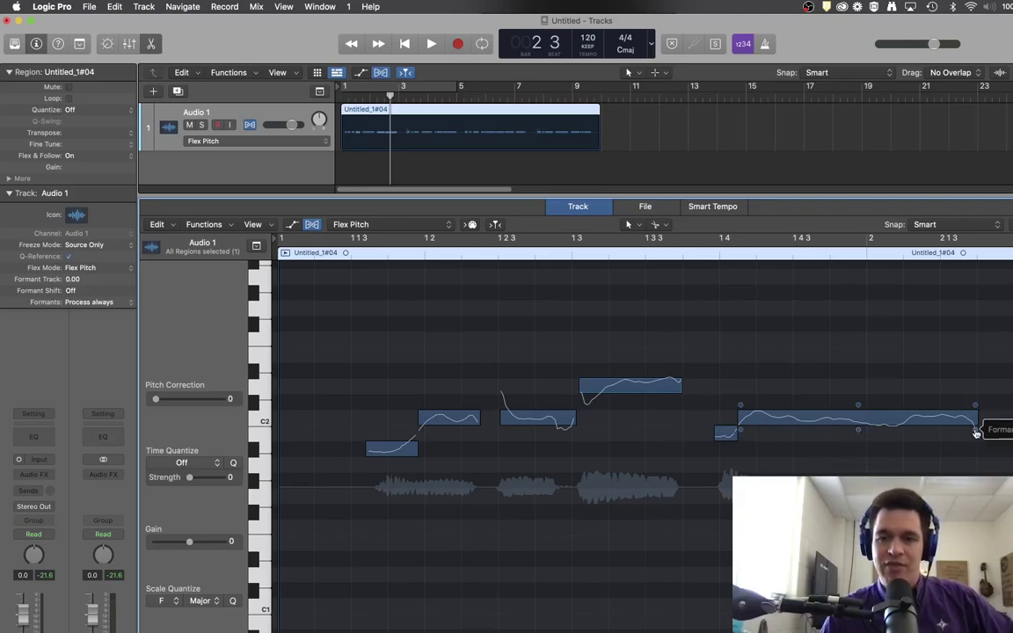
pyautogui.moveTo(742, 436)
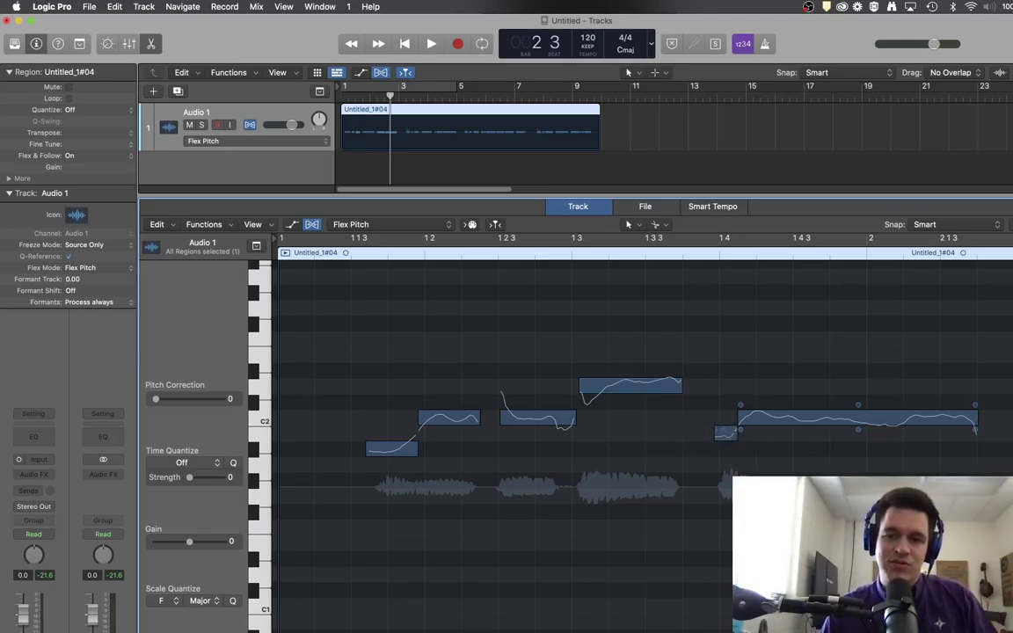
pyautogui.scroll(-1, 805, 443)
pyautogui.moveTo(1012, 348)
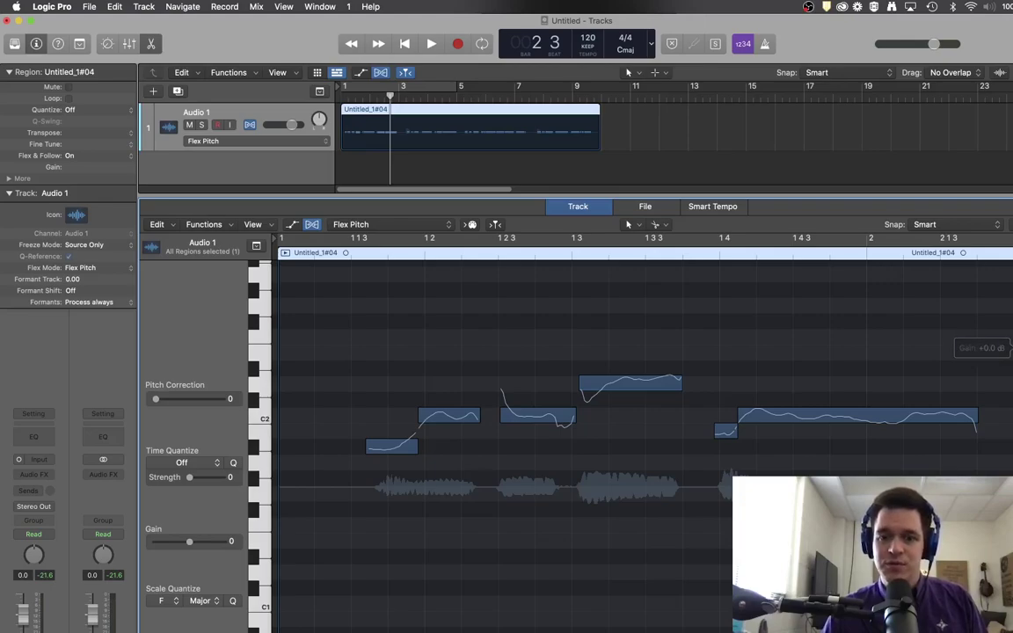
pyautogui.hscroll(5, 431, 538)
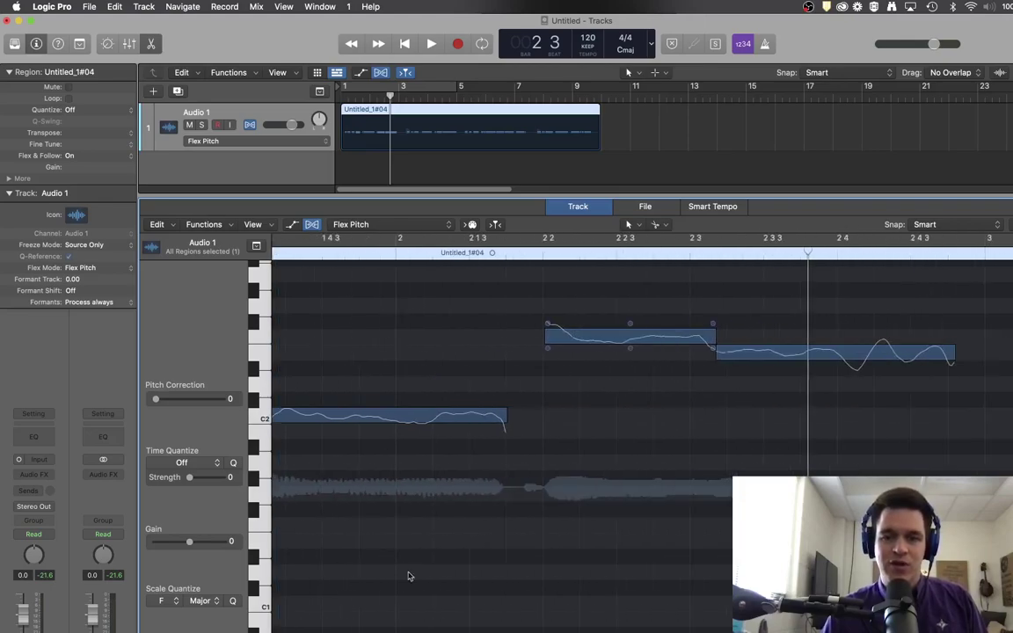
pyautogui.click(546, 348)
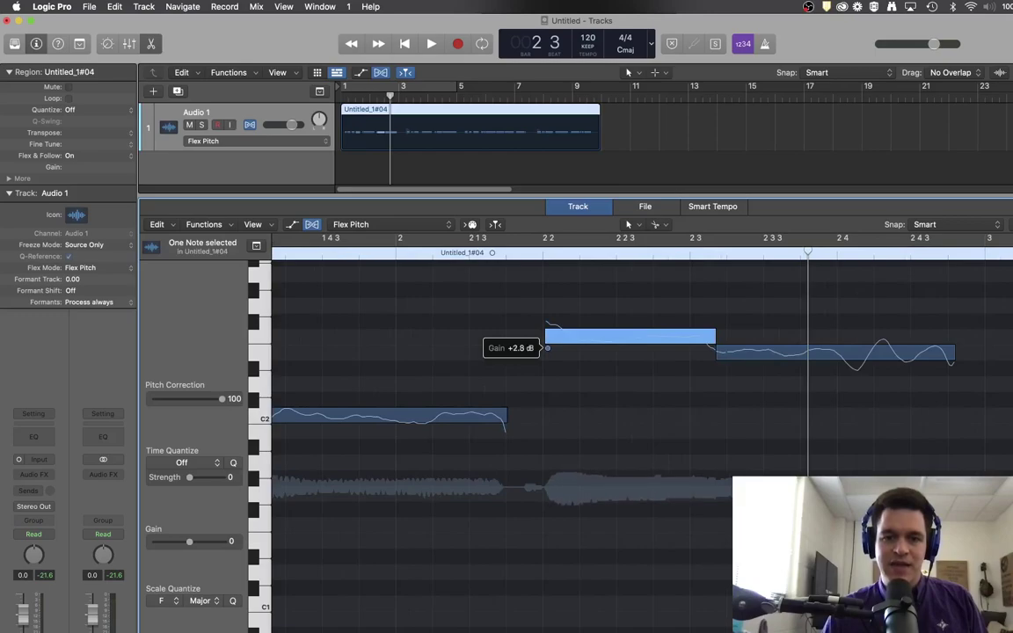
pyautogui.moveTo(547, 348); pyautogui.dragTo(547, 345)
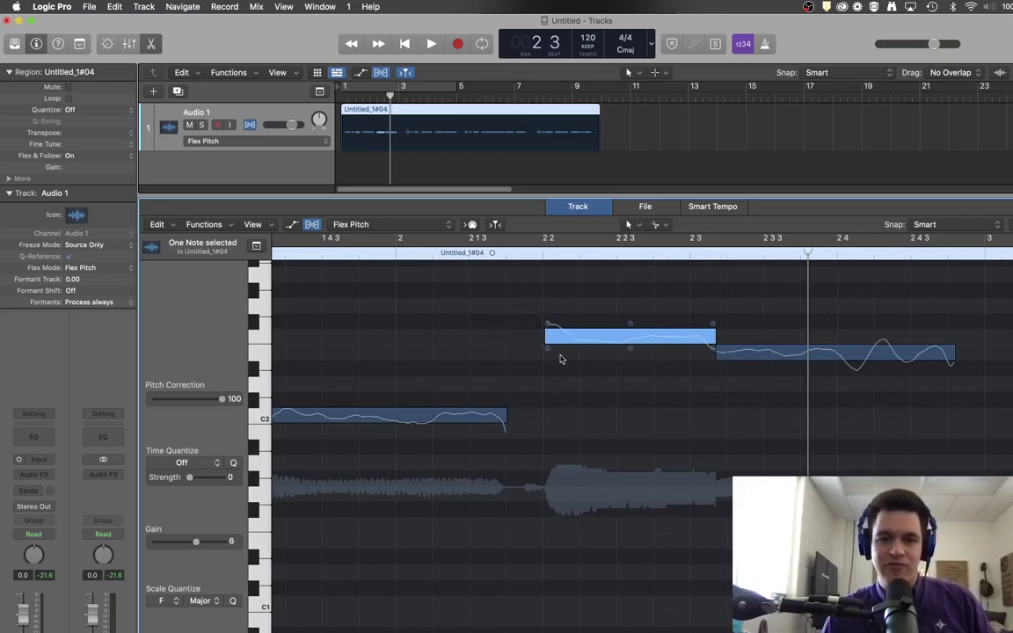
pyautogui.moveTo(547, 349)
pyautogui.moveTo(547, 348); pyautogui.dragTo(545, 320)
# - Play the vocal from the start, then drag that note's gain back down to 0 dB
pyautogui.press('Return')
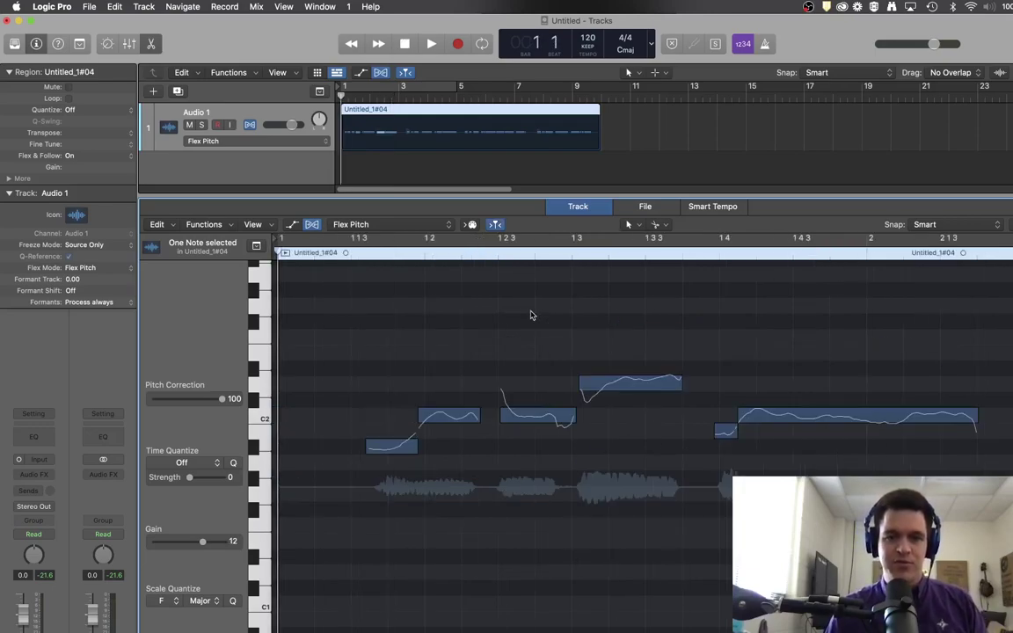
pyautogui.press('space')
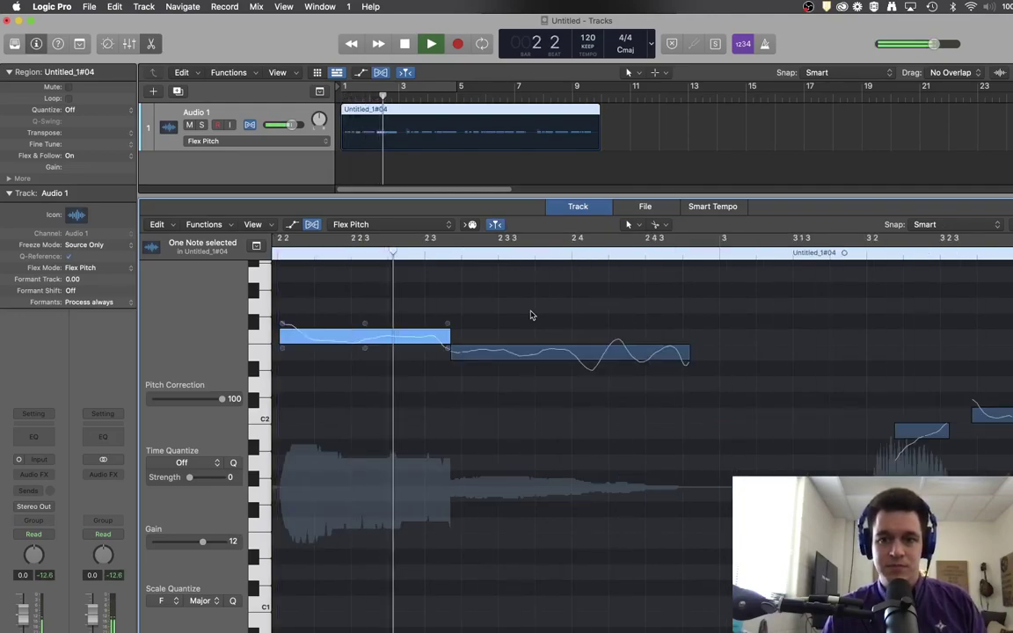
pyautogui.press('space')
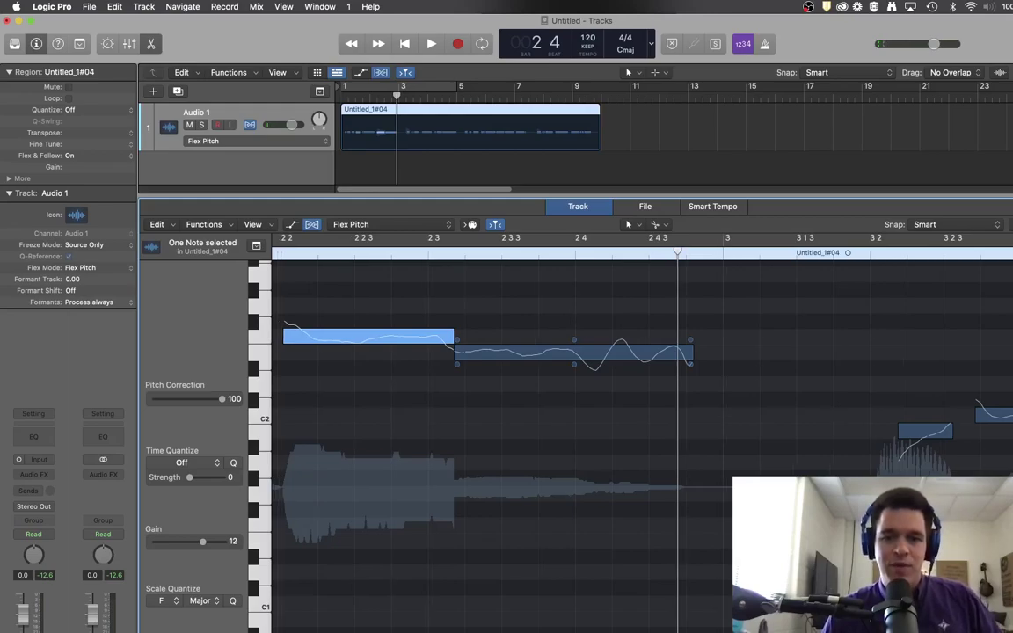
pyautogui.hscroll(-5, 642, 395)
pyautogui.moveTo(521, 348); pyautogui.dragTo(522, 420)
# - Raise the short note before bar 7 2 3 to about +6 dB gain and audition from bar 7
pyautogui.hscroll(15, 642, 396)
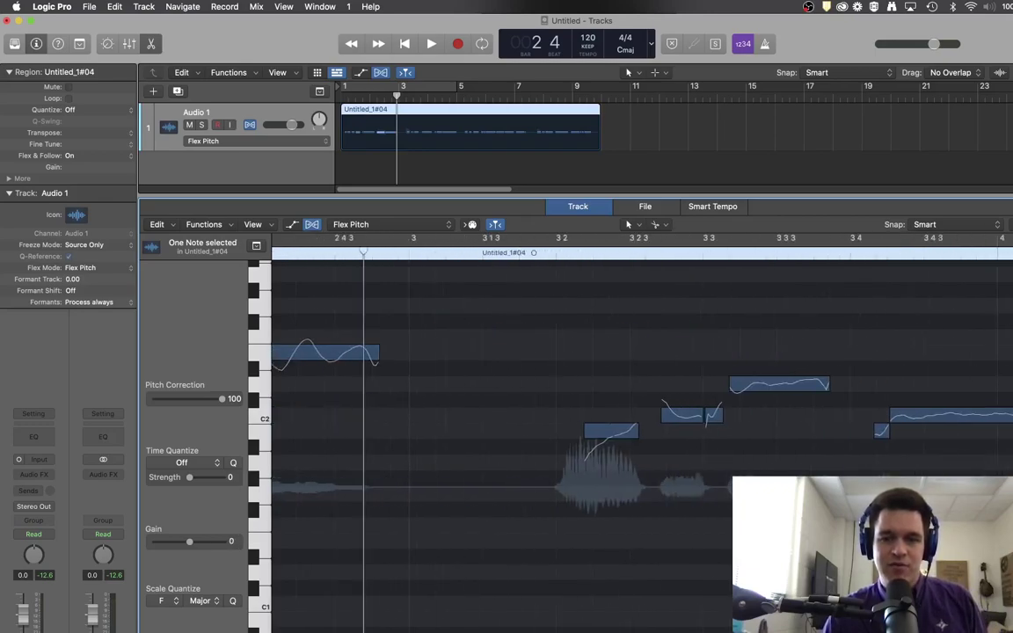
pyautogui.hscroll(8, 624, 440)
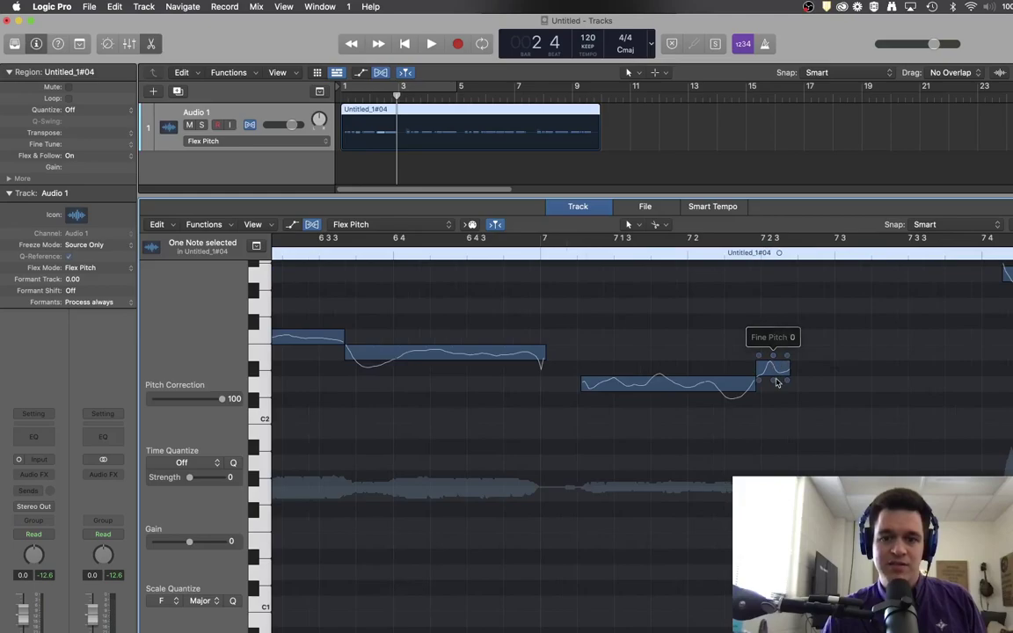
pyautogui.moveTo(757, 385); pyautogui.dragTo(757, 378)
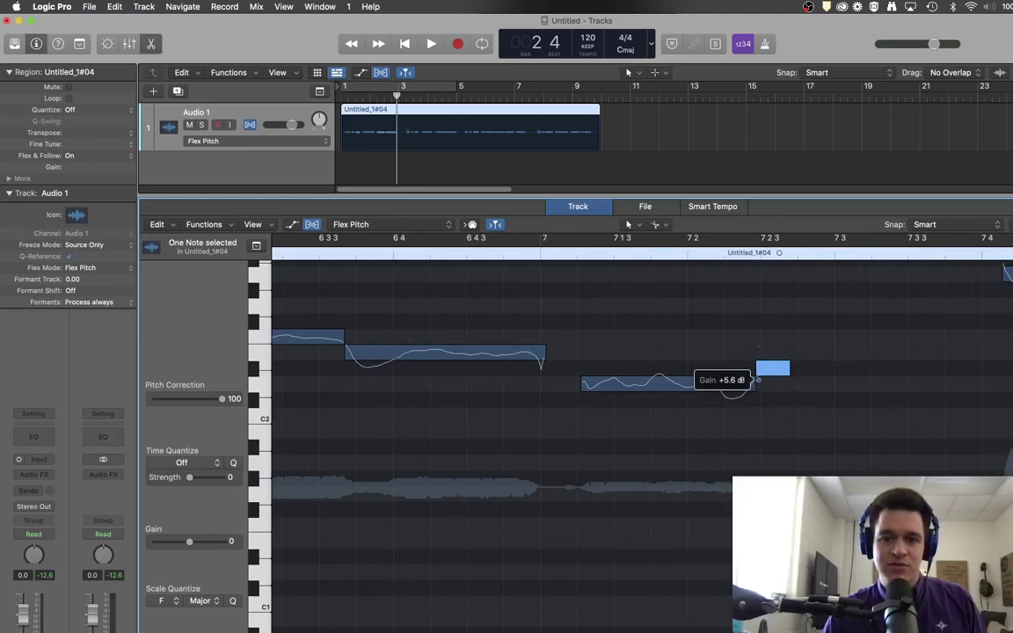
pyautogui.moveTo(758, 380); pyautogui.dragTo(758, 379)
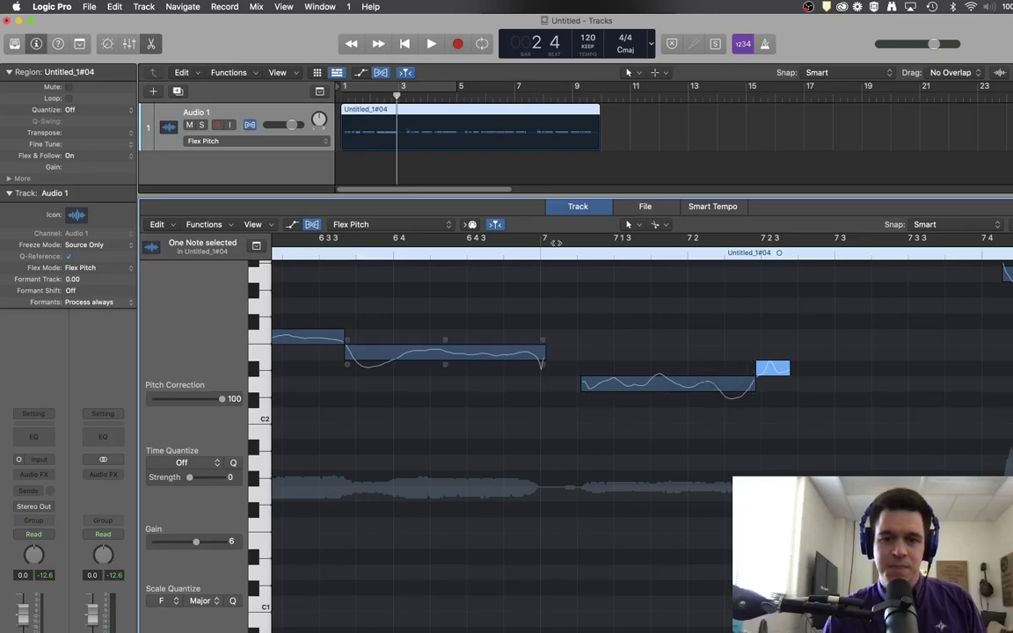
pyautogui.click(349, 254)
pyautogui.press('space')
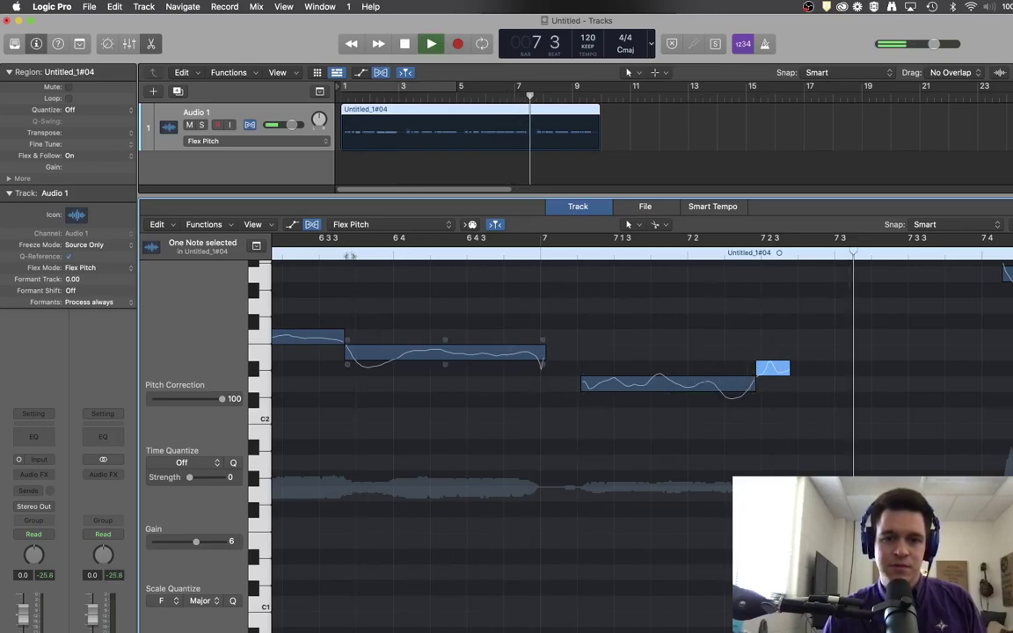
pyautogui.press('space')
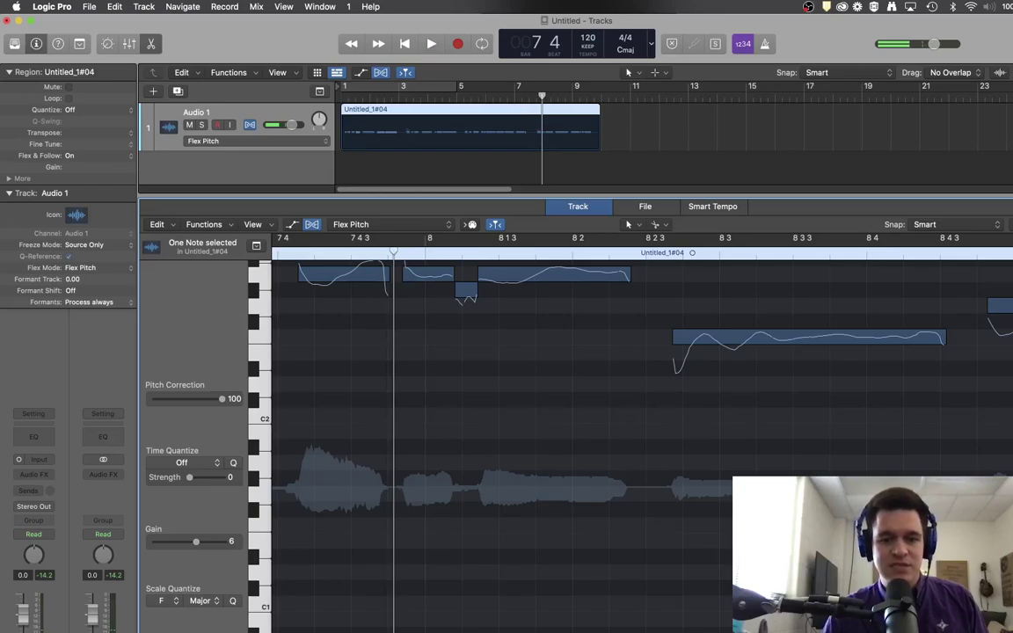
pyautogui.hscroll(-5, 642, 369)
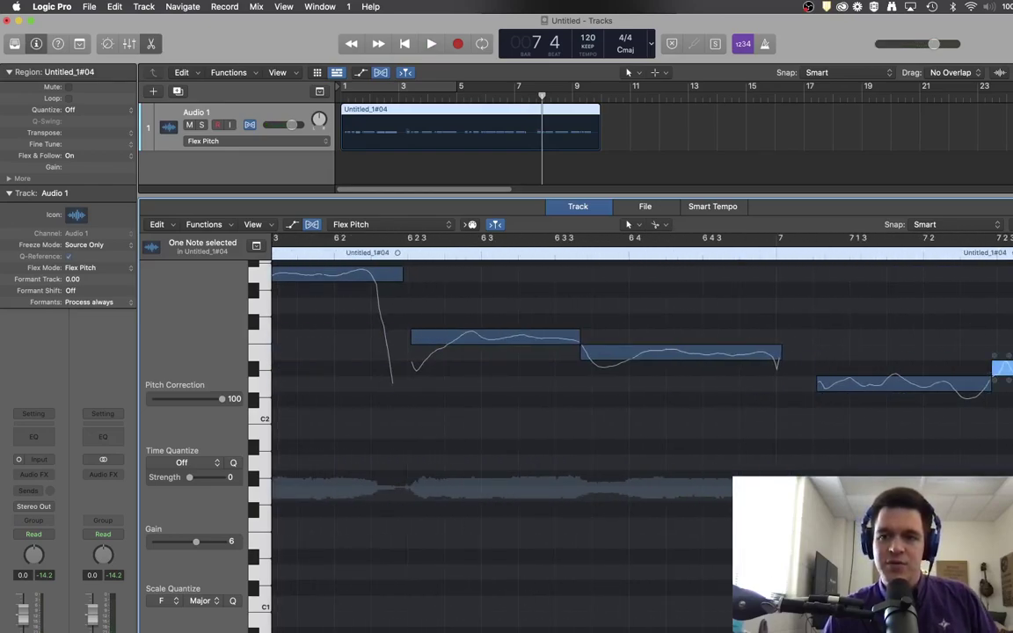
pyautogui.hscroll(-10, 303, 416)
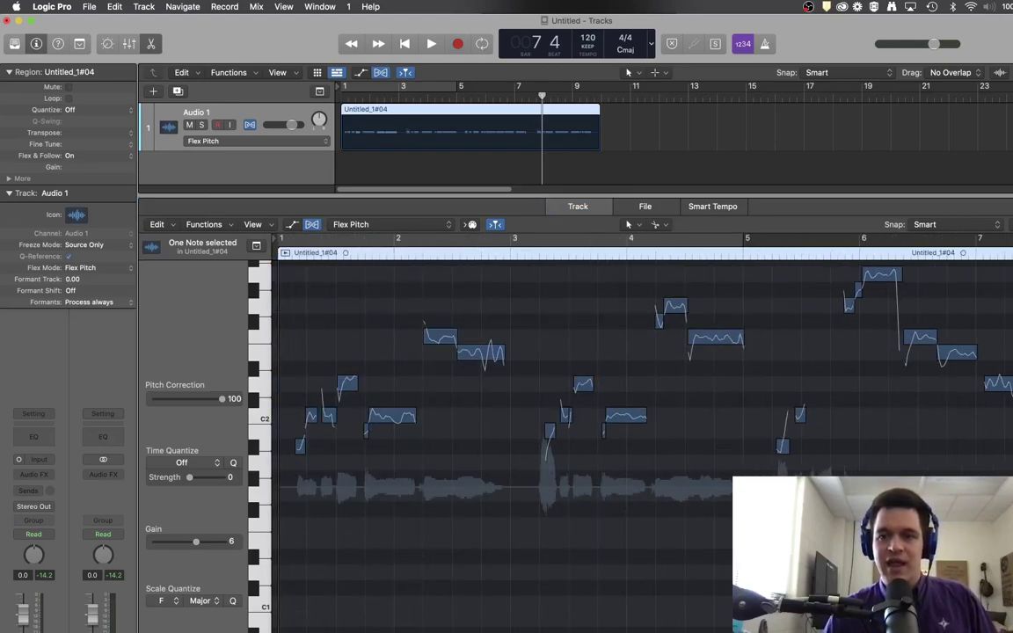
# - Turn Scale Quantize off in the Flex Pitch editor
pyautogui.scroll(-3, 642, 370)
pyautogui.scroll(5, 642, 396)
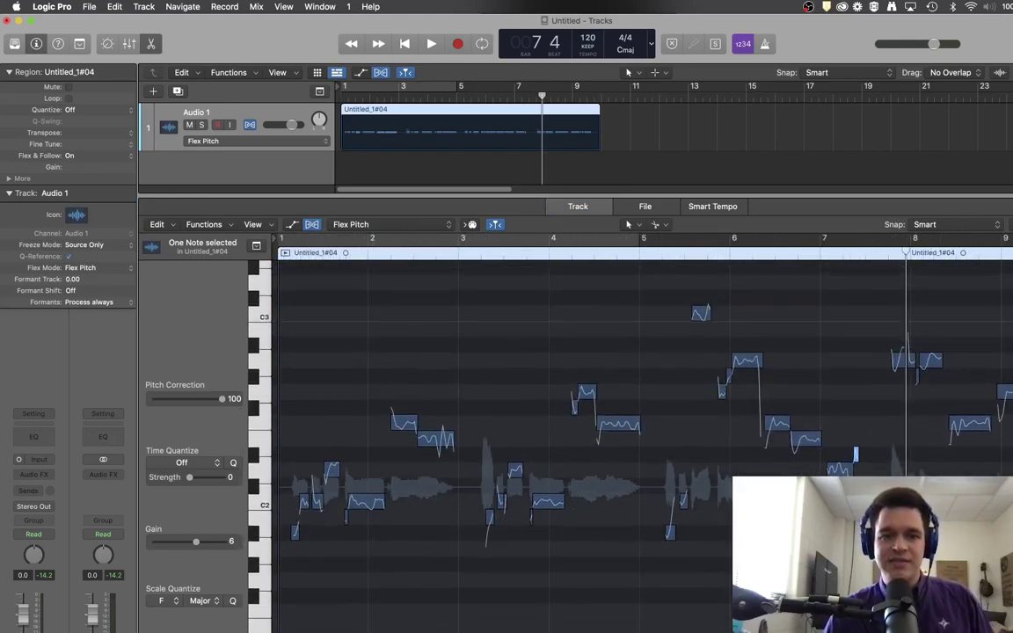
pyautogui.scroll(-1, 642, 440)
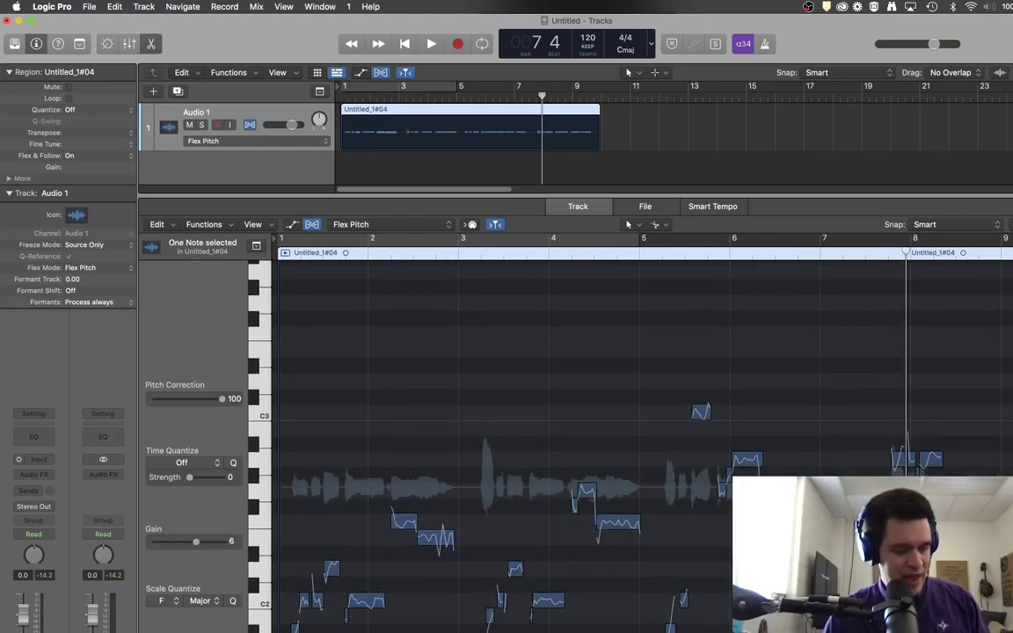
pyautogui.click(216, 602)
pyautogui.click(216, 603)
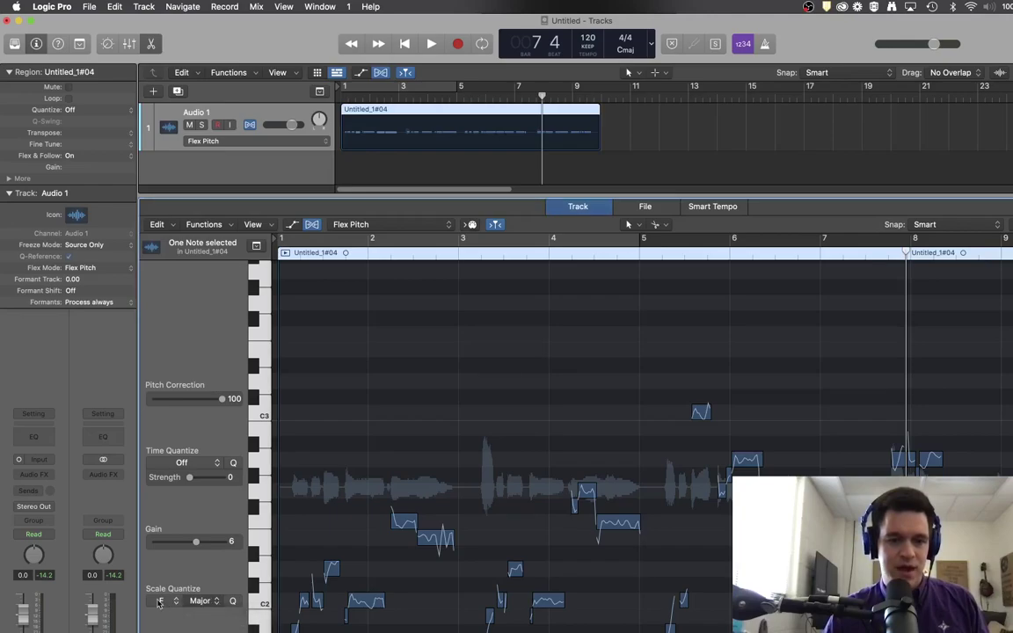
pyautogui.click(163, 600)
pyautogui.click(171, 616)
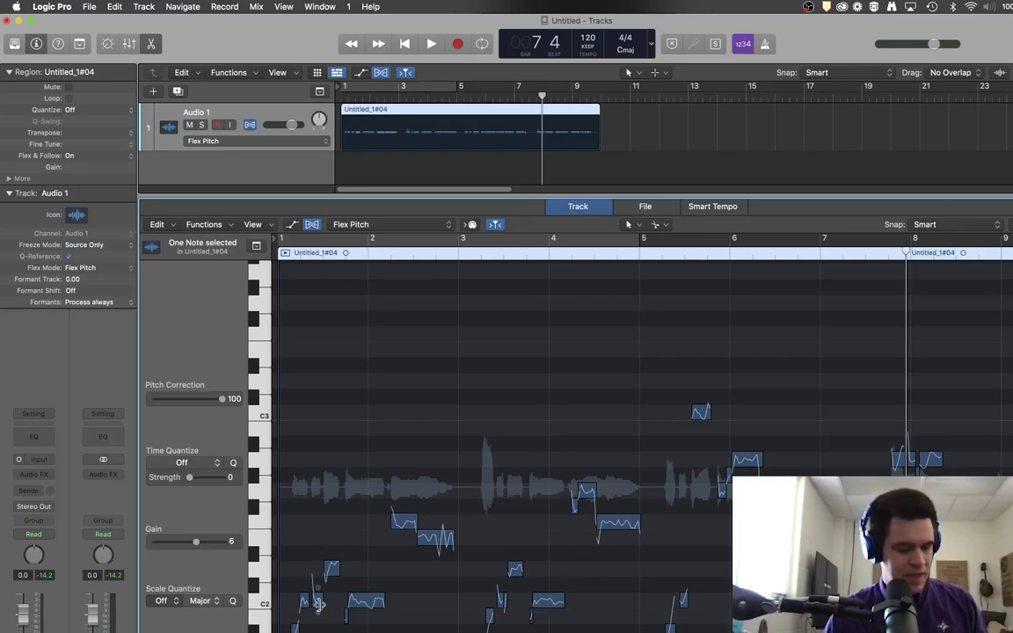
# - Raise the note at bar 5 from F2 to G2 and play the vocal from the start
pyautogui.click(621, 523)
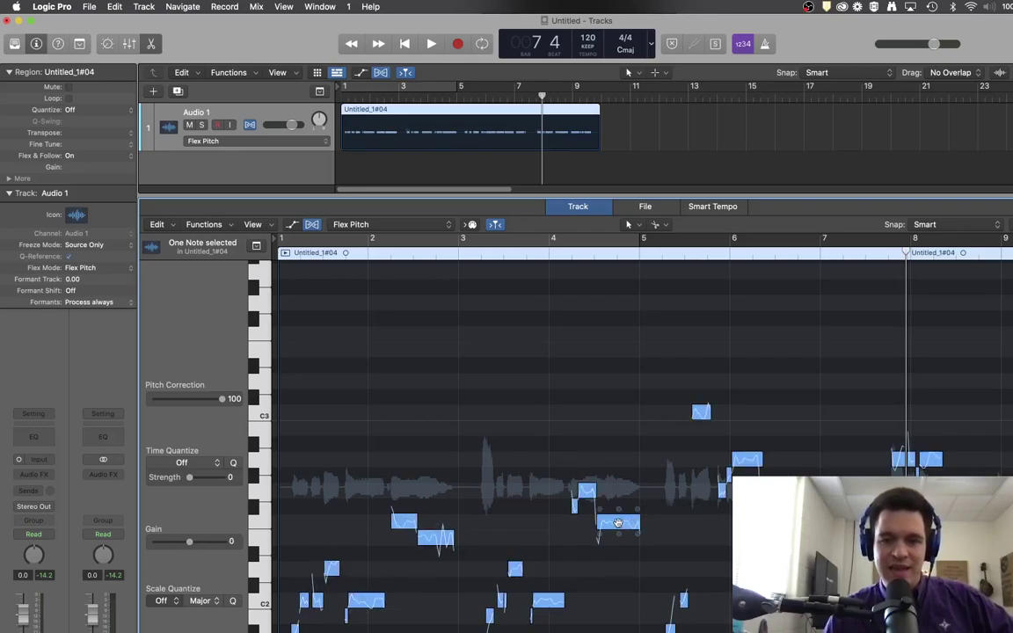
pyautogui.click(618, 523)
pyautogui.moveTo(618, 523); pyautogui.dragTo(619, 489)
pyautogui.press('Return')
pyautogui.press('space')
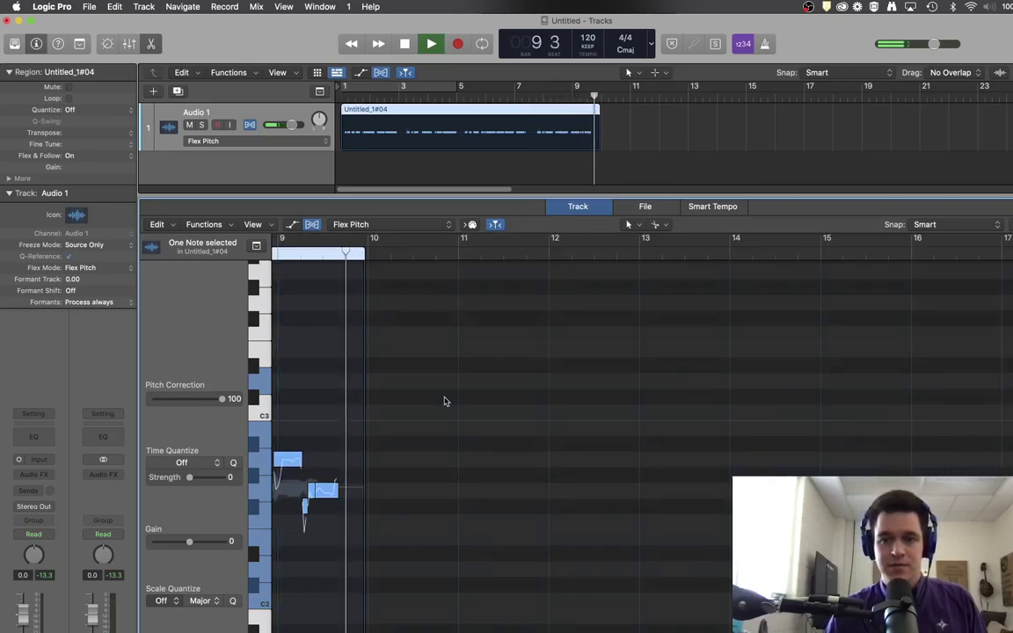
pyautogui.press('space')
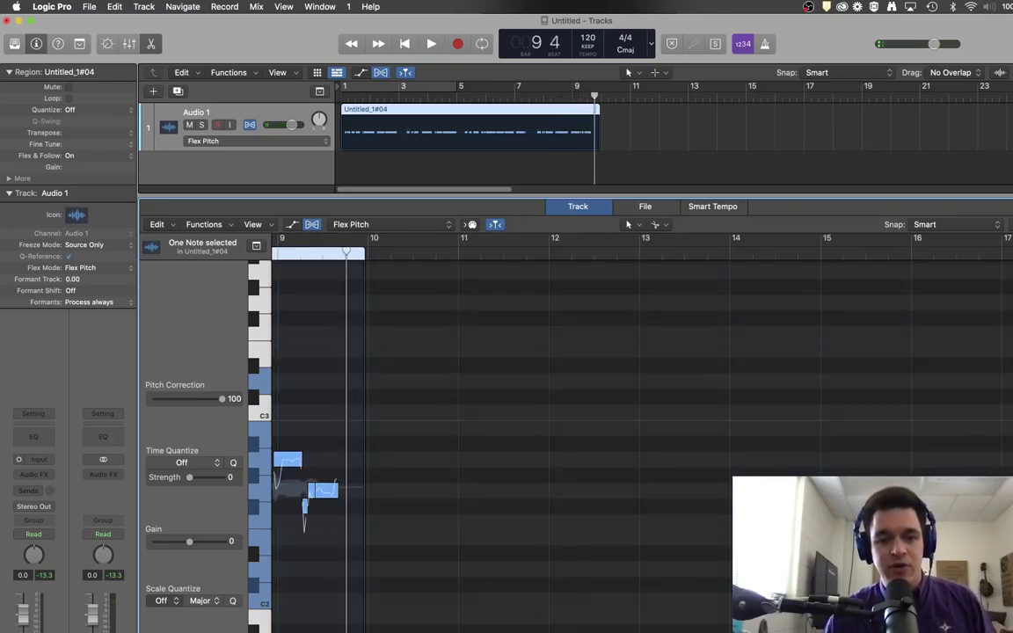
pyautogui.hscroll(-10, 642, 440)
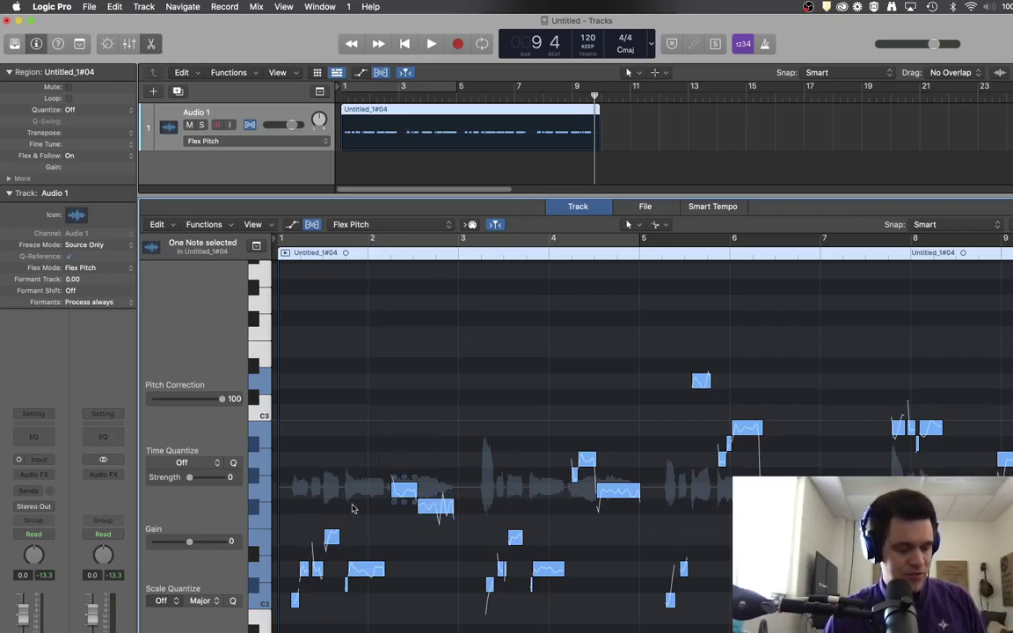
# - Shift every vocal note down about two semitones, then deselect them
pyautogui.press('super+a')
pyautogui.hotkey('alt', 'Down')
pyautogui.hotkey('alt', 'Down')
pyautogui.click(377, 561)
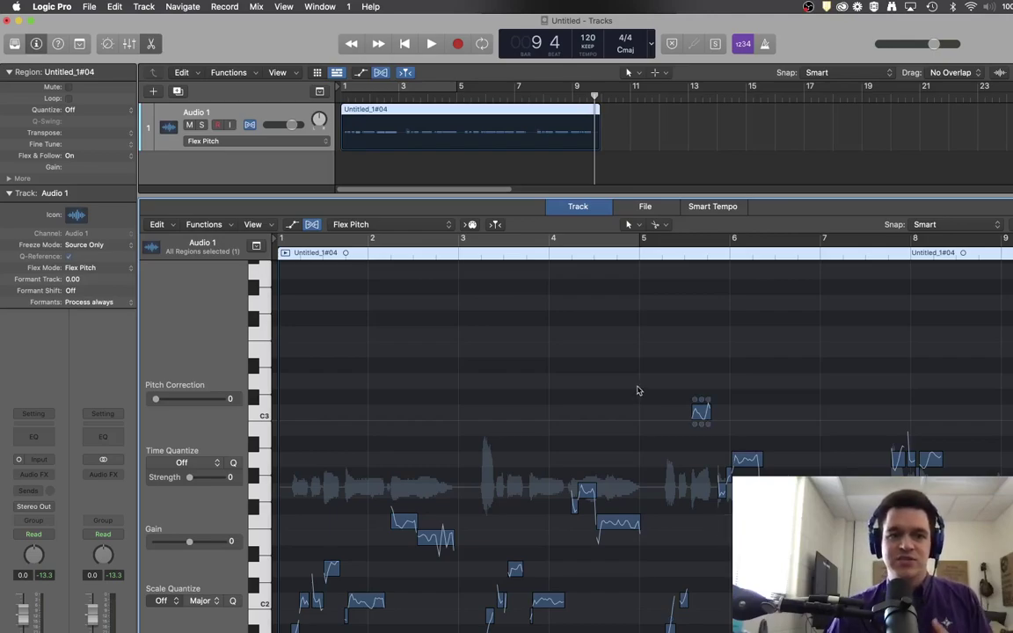
# - Run Create MIDI Track from Flex Pitch Data from the editor's local Edit menu
pyautogui.click(205, 225)
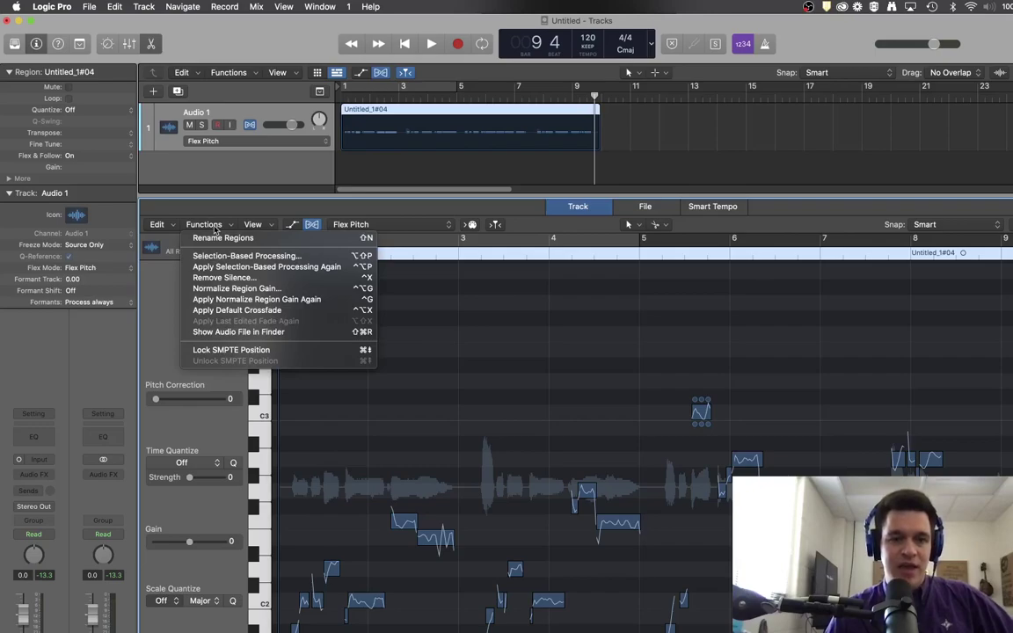
pyautogui.click(164, 223)
pyautogui.click(161, 225)
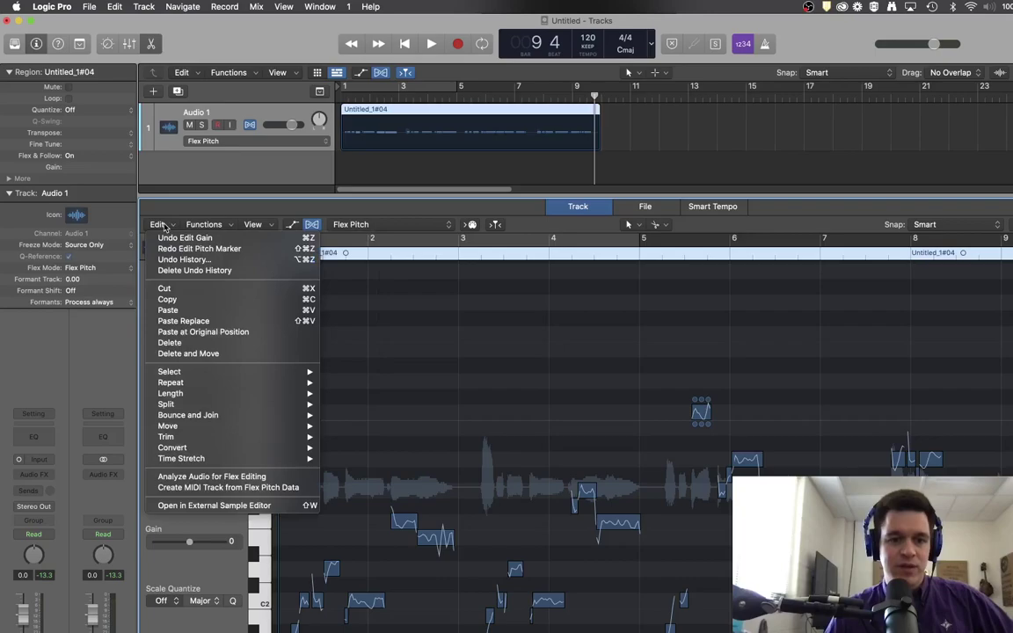
pyautogui.moveTo(249, 464)
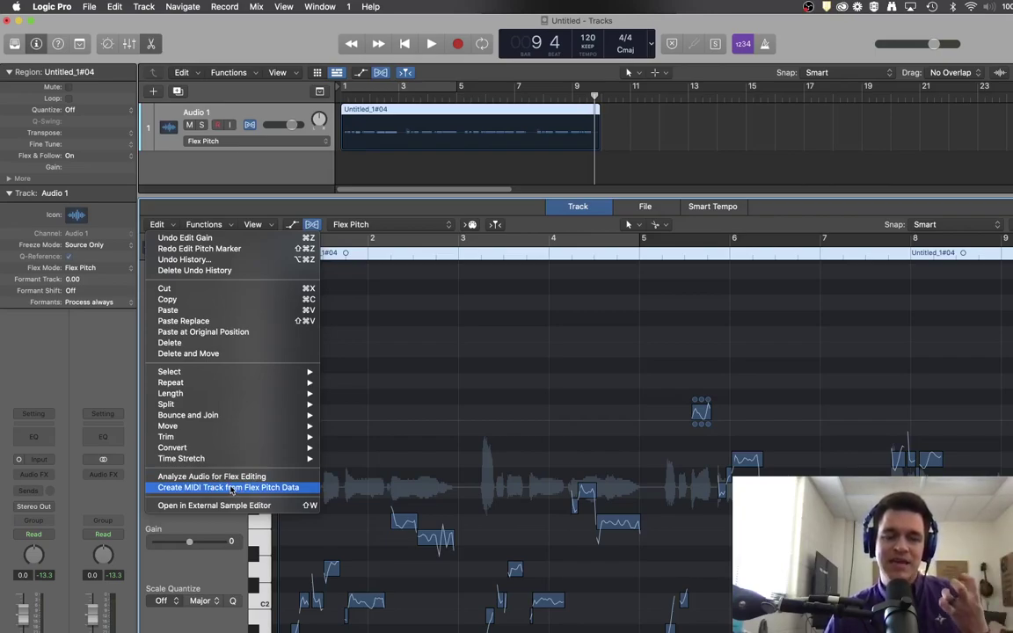
pyautogui.click(232, 489)
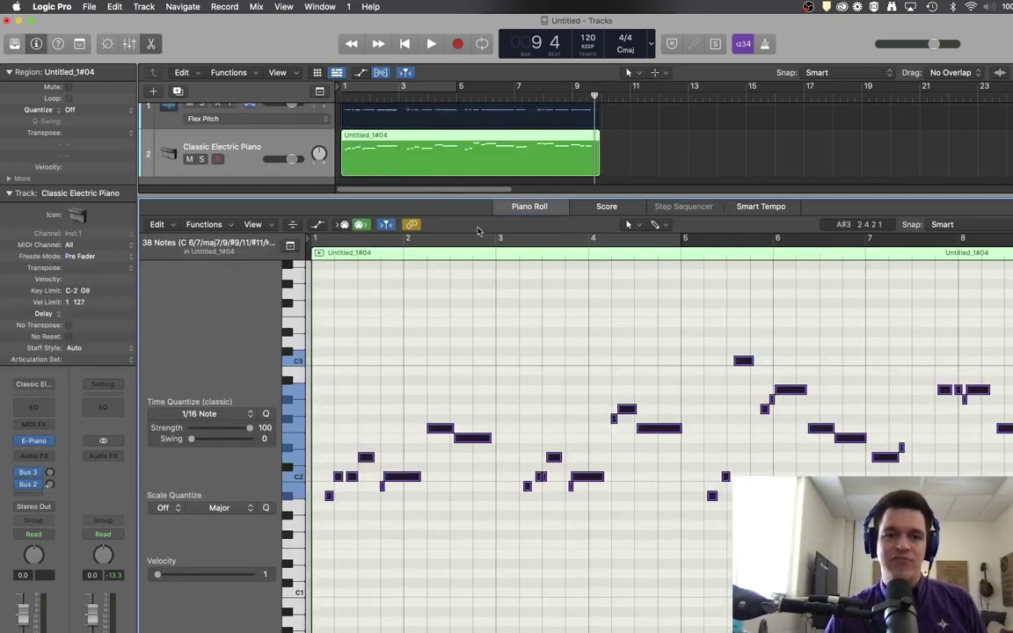
# - Set the velocity of 36 extracted piano notes to 60, auditioning from the project start
pyautogui.click(188, 107)
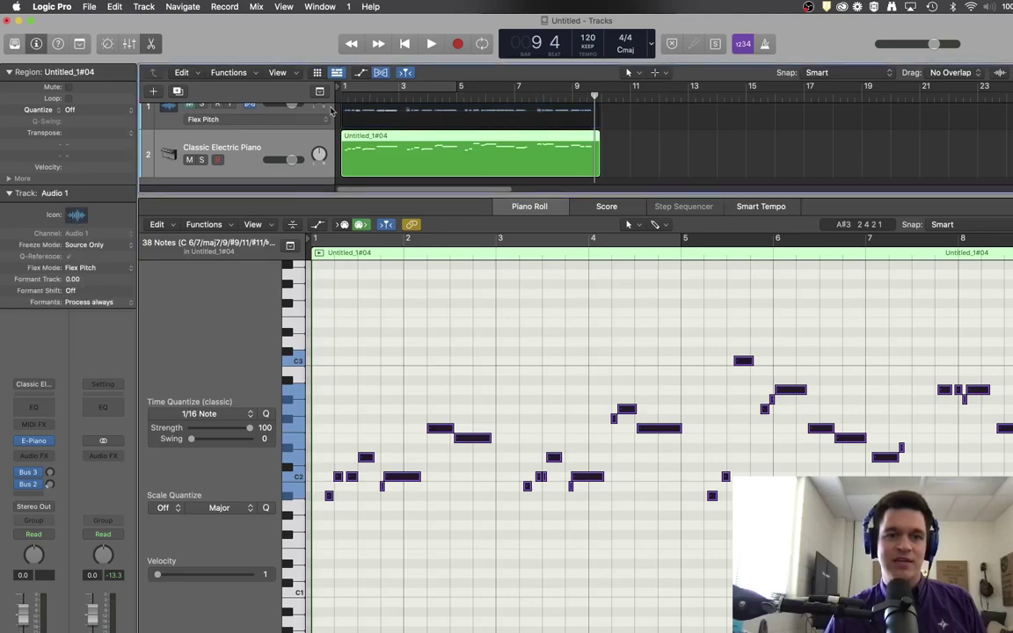
pyautogui.press('Return')
pyautogui.press('space')
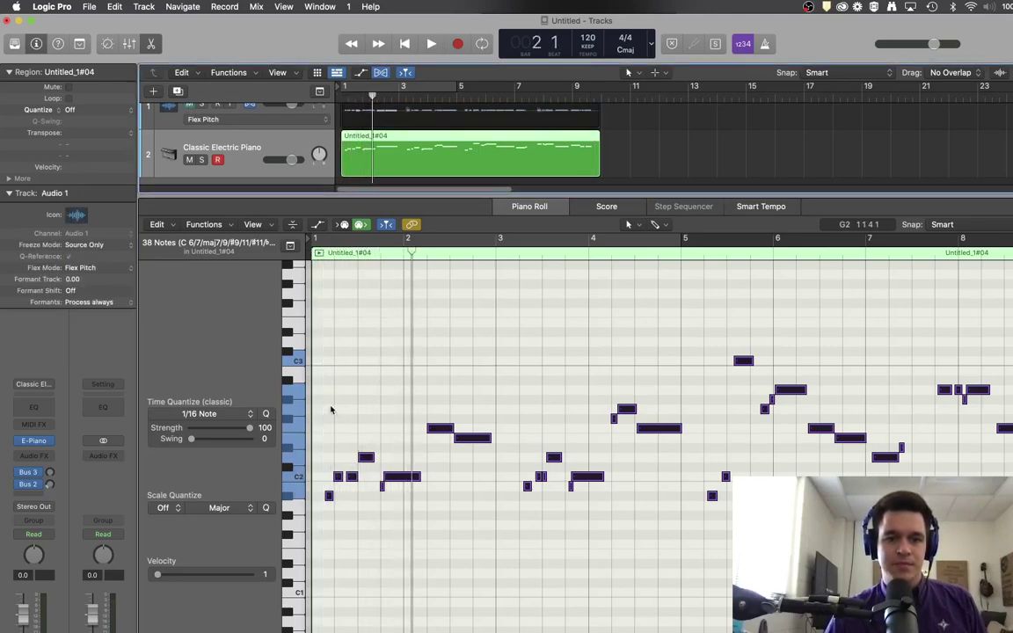
pyautogui.press('space')
pyautogui.moveTo(318, 284); pyautogui.dragTo(959, 540)
pyautogui.moveTo(159, 576); pyautogui.dragTo(201, 576)
pyautogui.press('Return')
pyautogui.press('space')
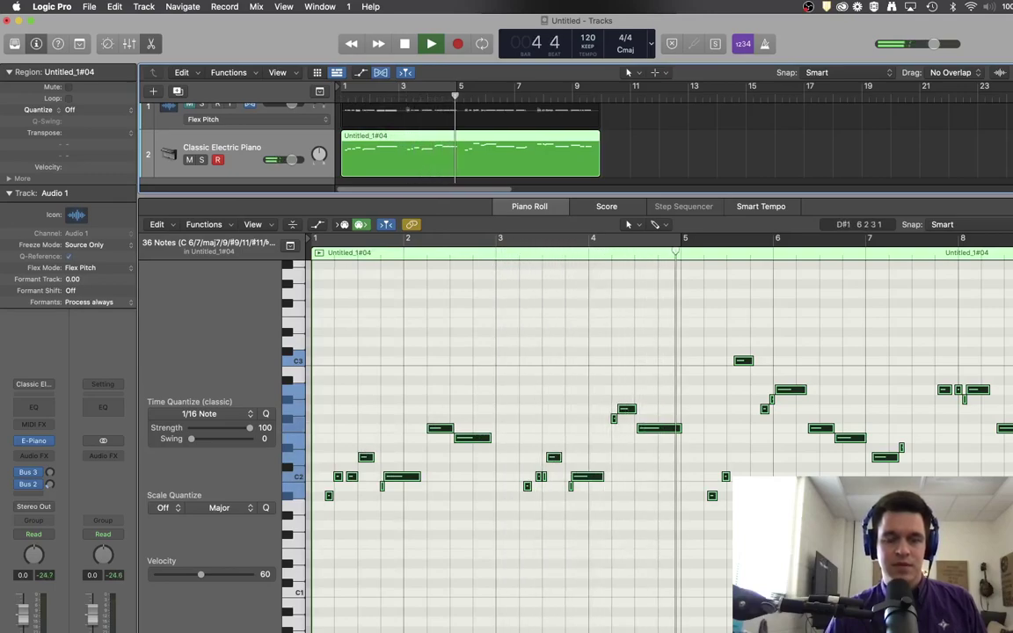
pyautogui.press('space')
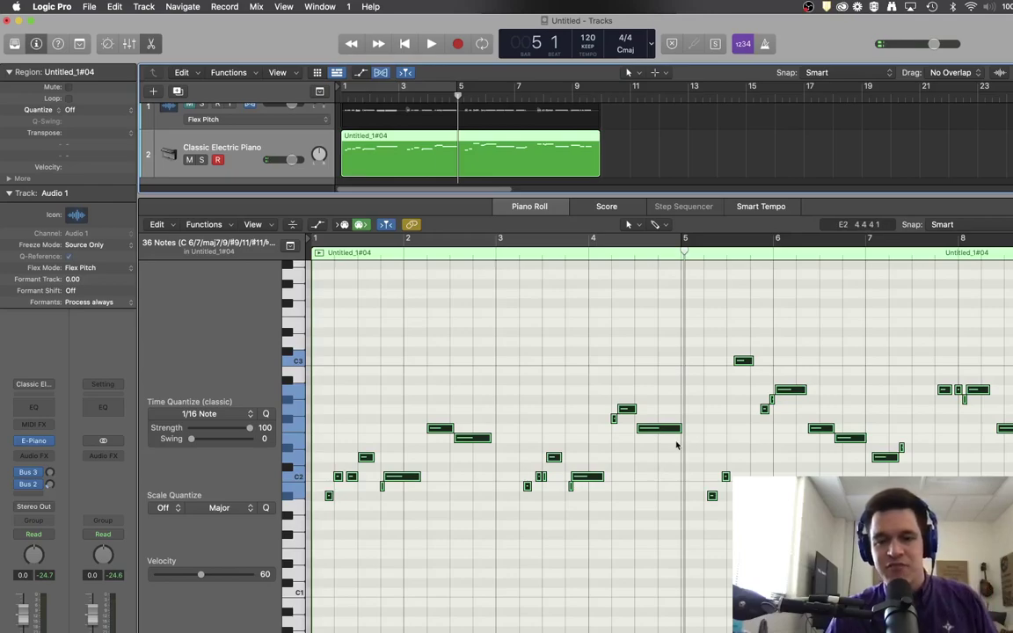
pyautogui.click(554, 326)
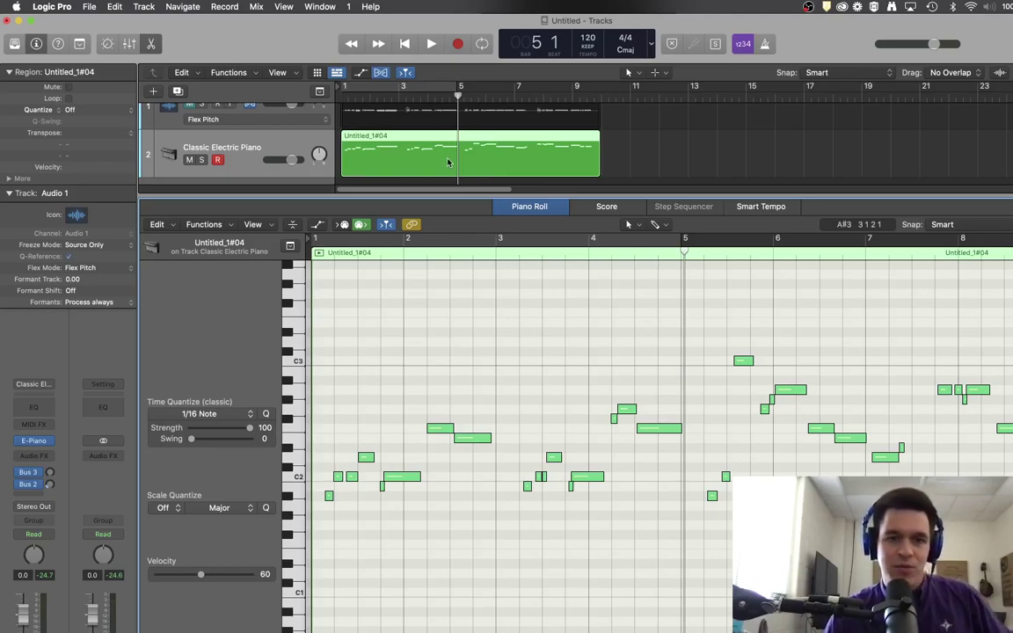
# - Solo the Audio 1 vocal and drag the editor divider down to enlarge the tracks area
pyautogui.click(193, 165)
pyautogui.scroll(1, 226, 141)
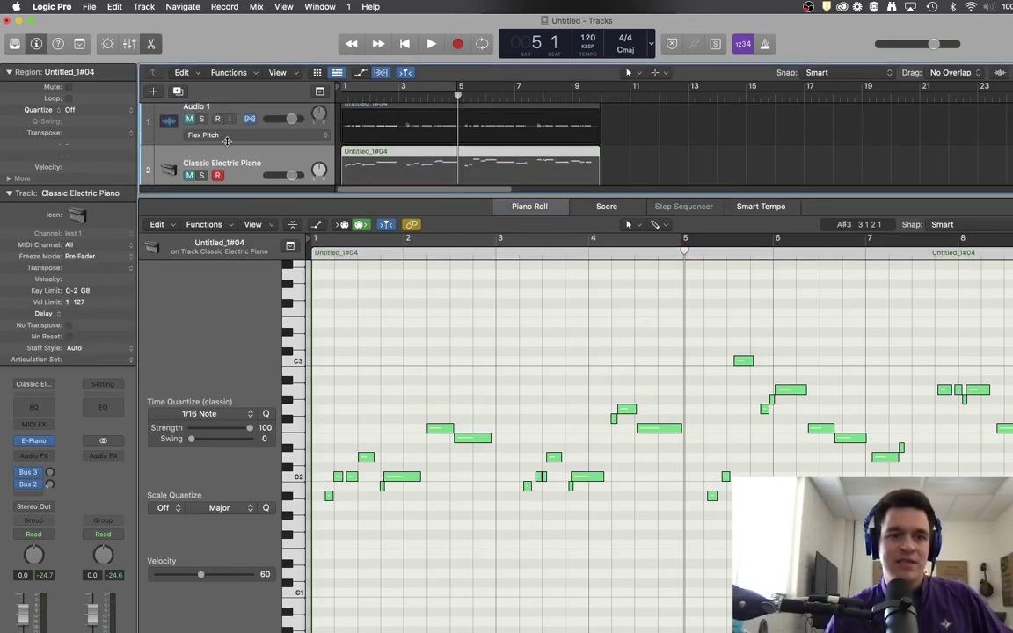
pyautogui.click(201, 118)
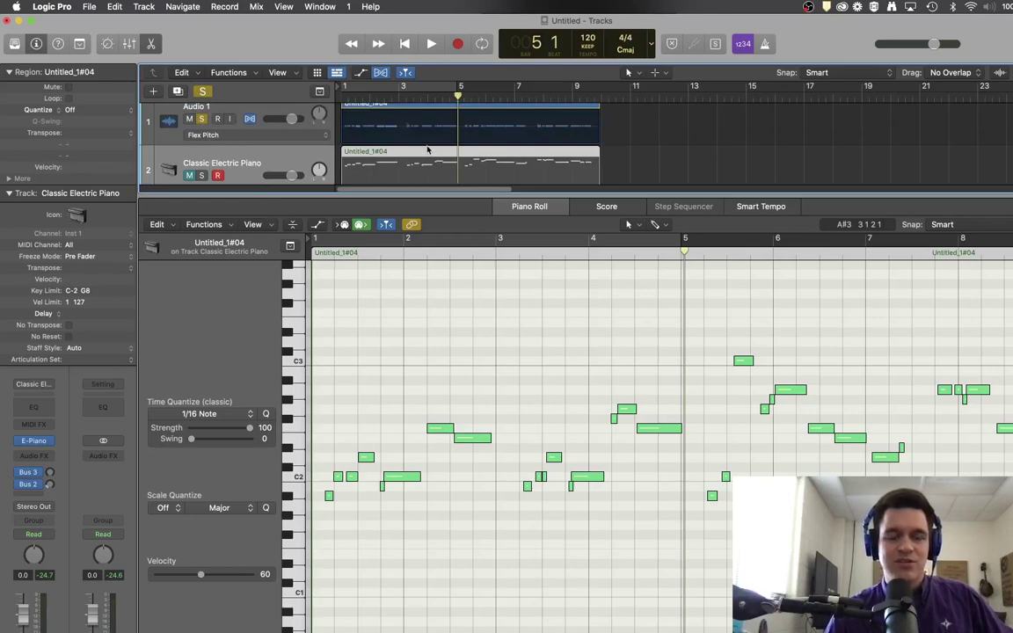
pyautogui.scroll(1, 427, 149)
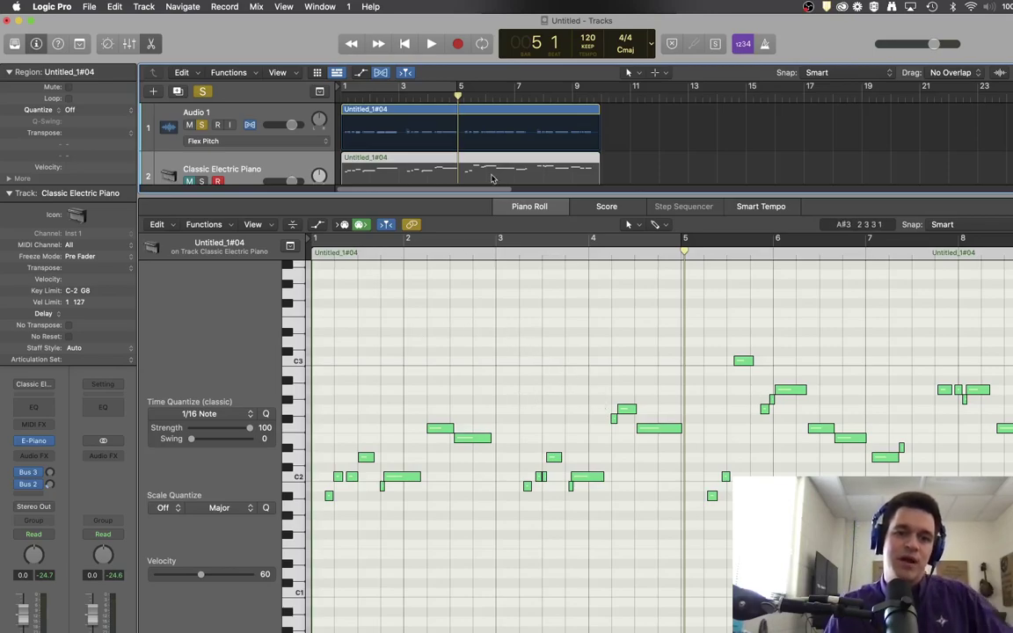
pyautogui.moveTo(467, 196); pyautogui.dragTo(470, 295)
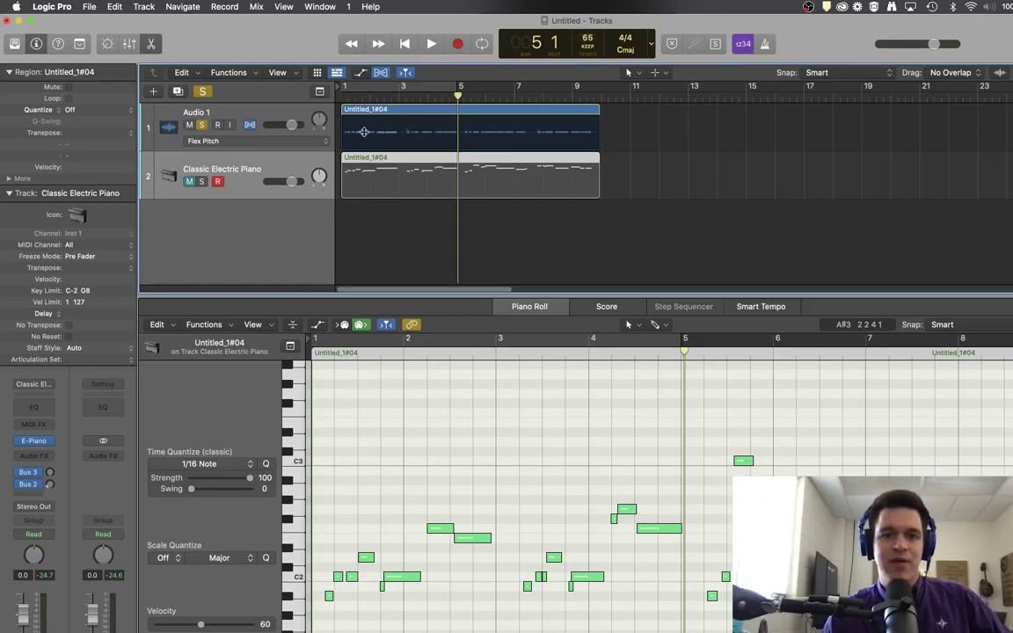
# - Play the project from bar 1 at 65 BPM, then stop and select the Audio 1 track
pyautogui.click(345, 99)
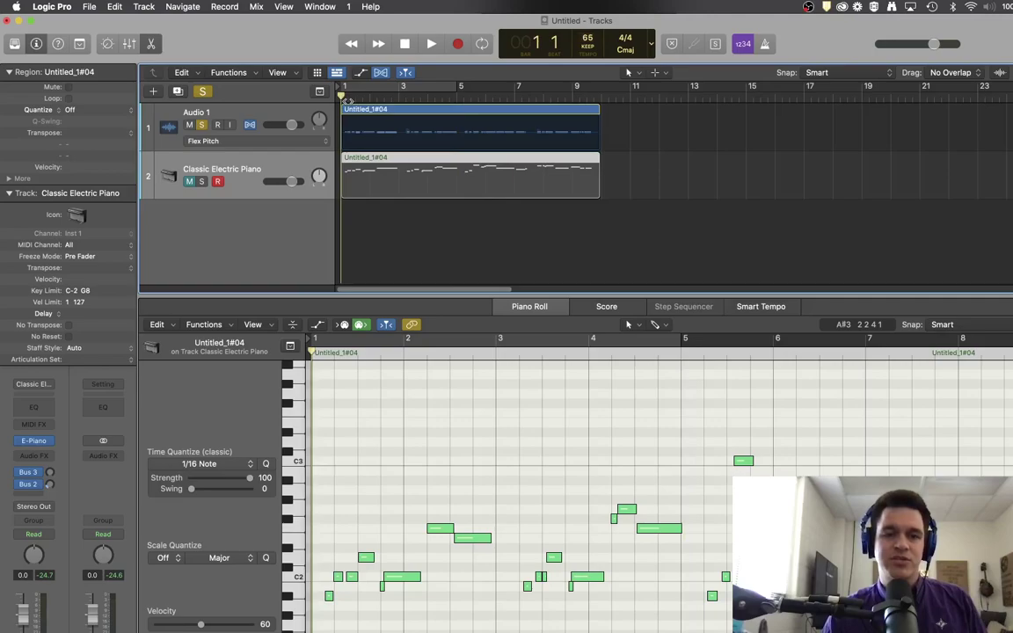
pyautogui.press('b')
pyautogui.press('space')
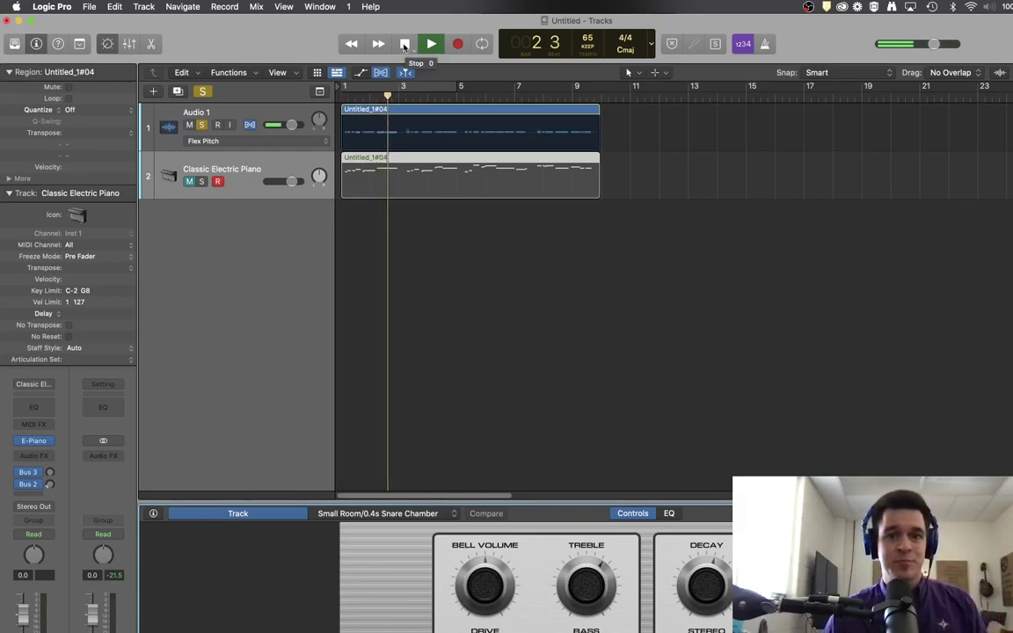
pyautogui.click(405, 46)
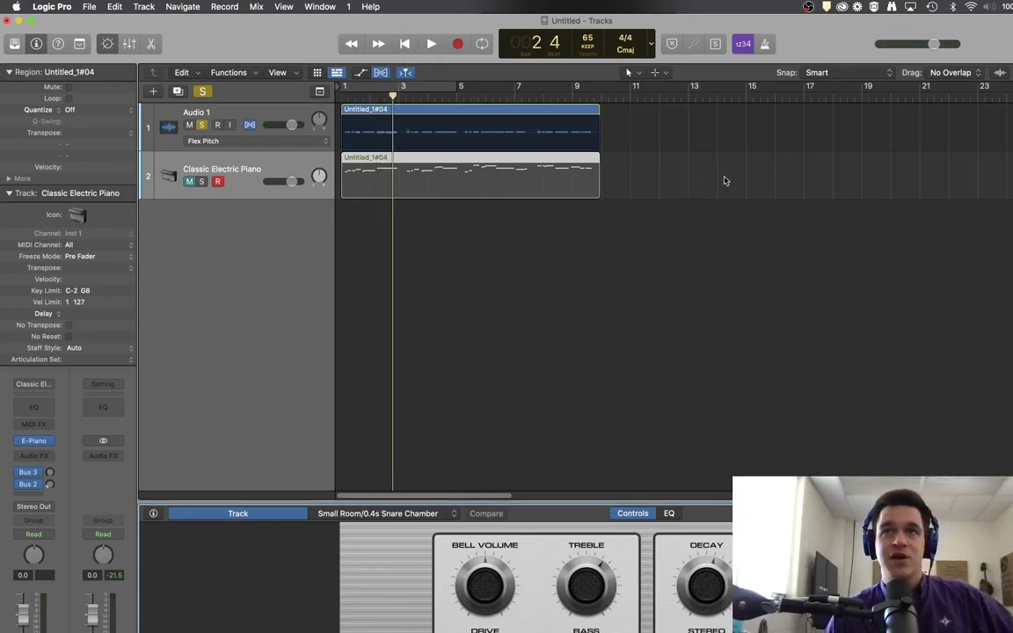
pyautogui.click(268, 132)
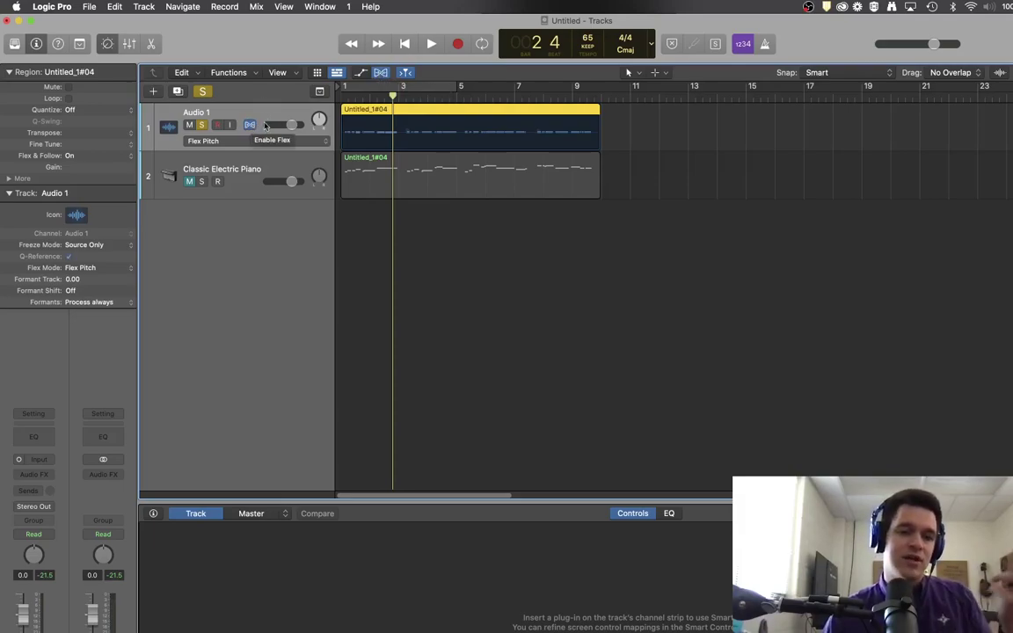
# - Turn the tracks' Flex view off
pyautogui.click(383, 74)
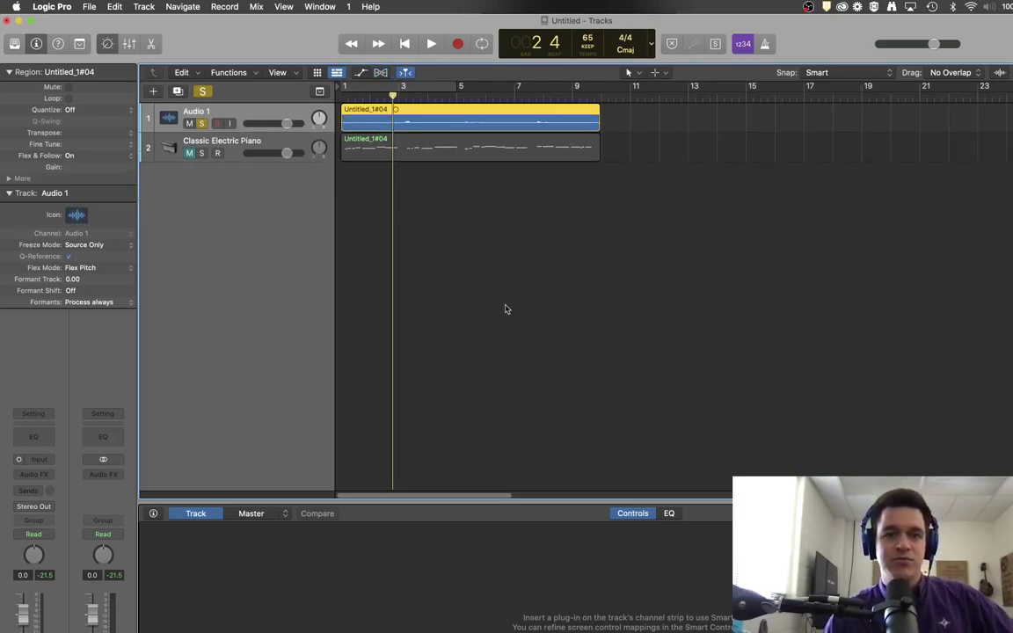
pyautogui.click(382, 74)
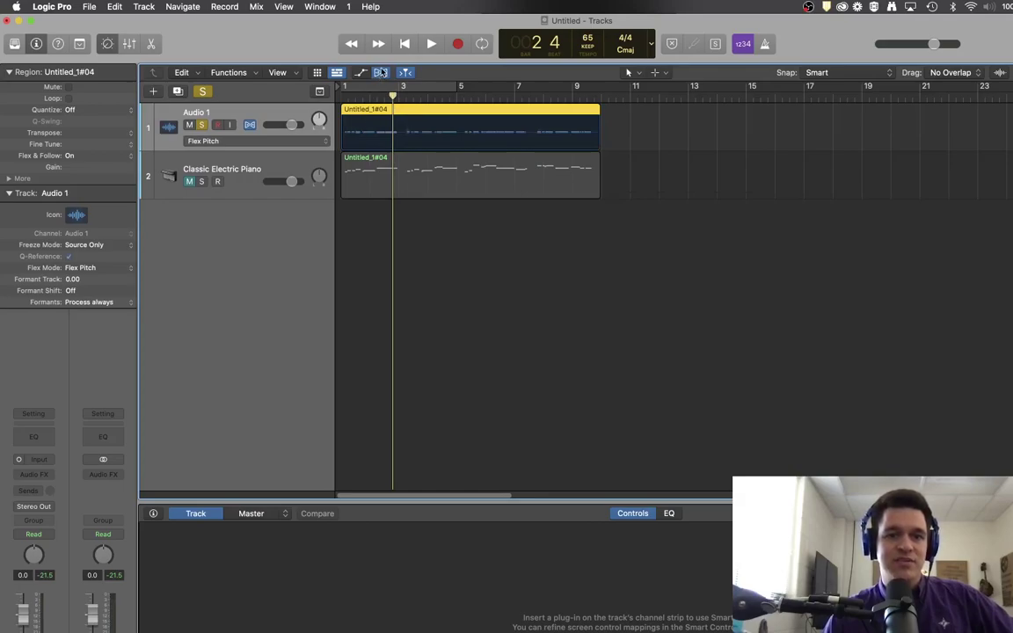
pyautogui.click(382, 72)
# - Bounce the Audio 1 vocal region in place with the default settings
pyautogui.rightClick(395, 114)
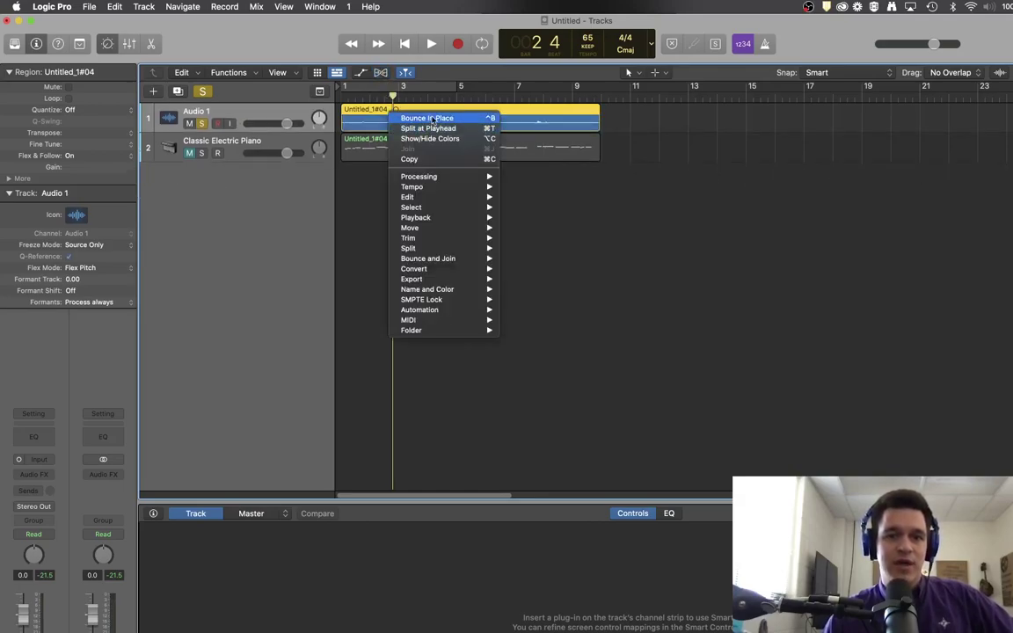
pyautogui.click(432, 120)
pyautogui.press('Return')
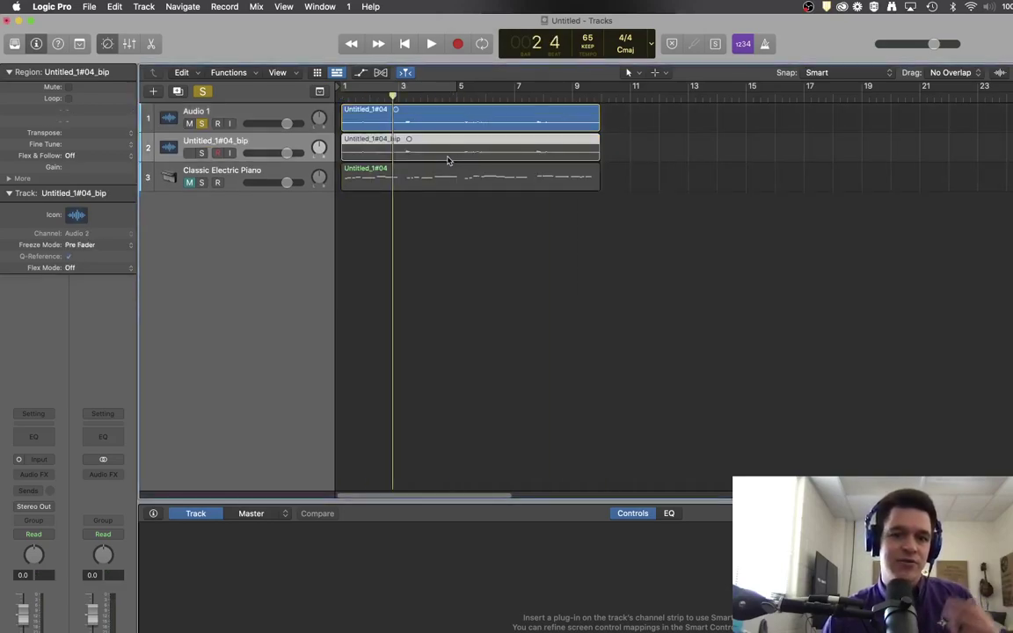